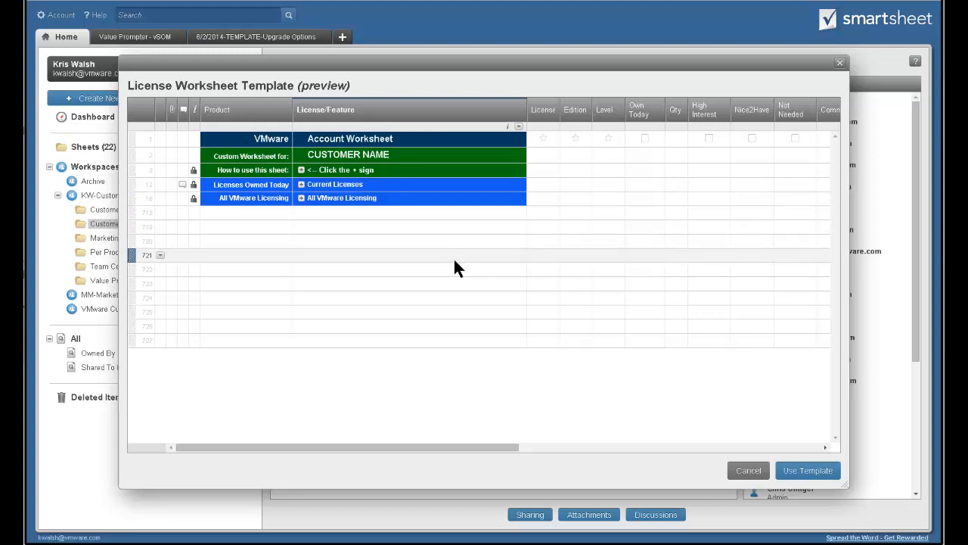
# Step: Create a sheet from this template named "ABC Bank - License Worksheet Template", saved in the Customer Templates folder
pyautogui.click(798, 473)
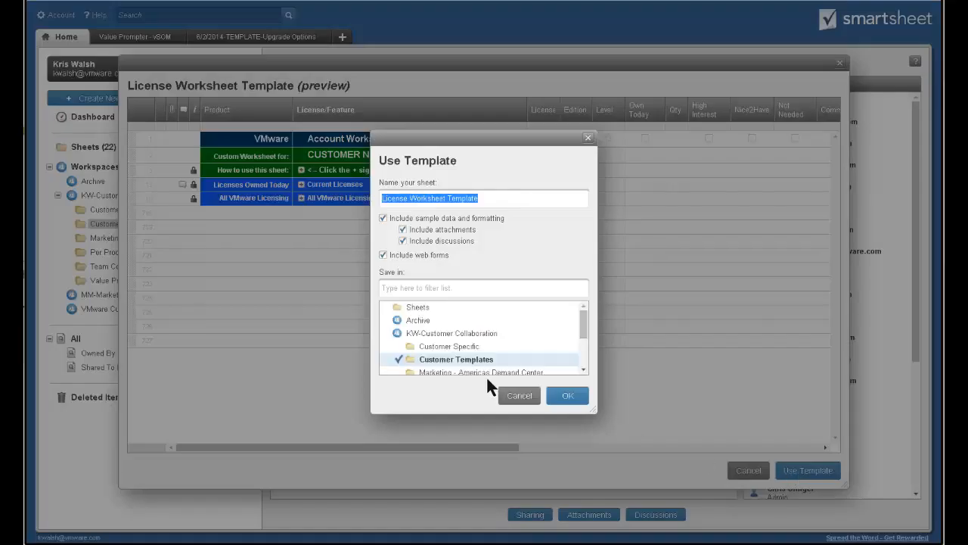
pyautogui.press('Home')
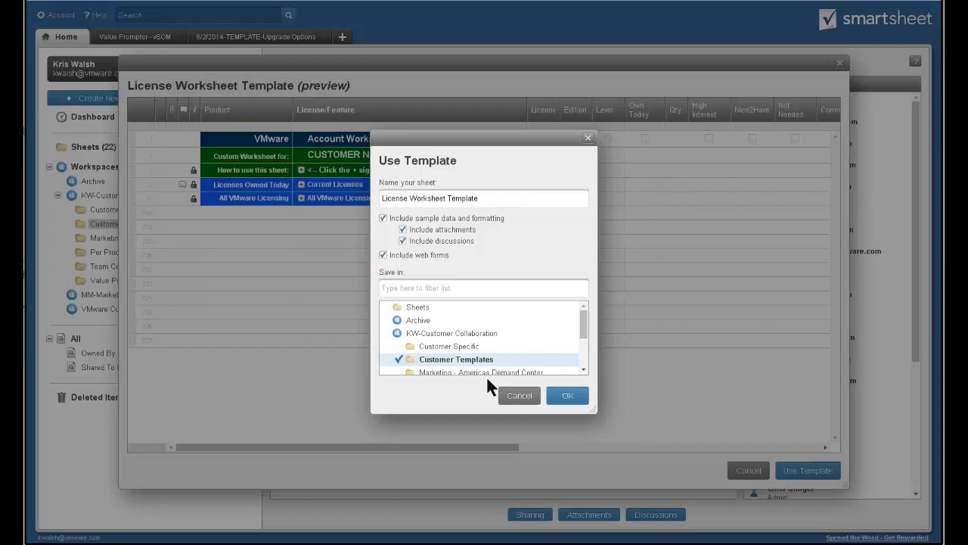
pyautogui.write('ABC Bank -')
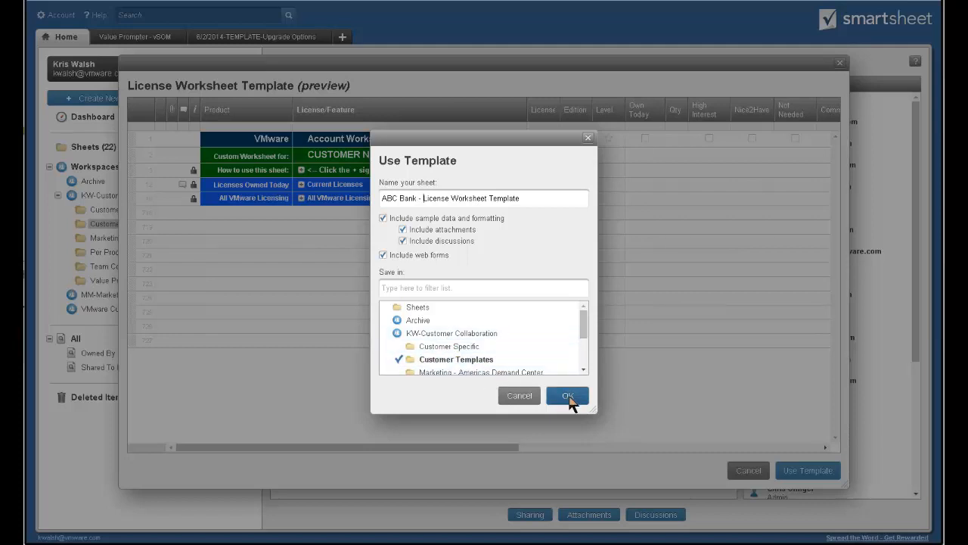
pyautogui.click(567, 395)
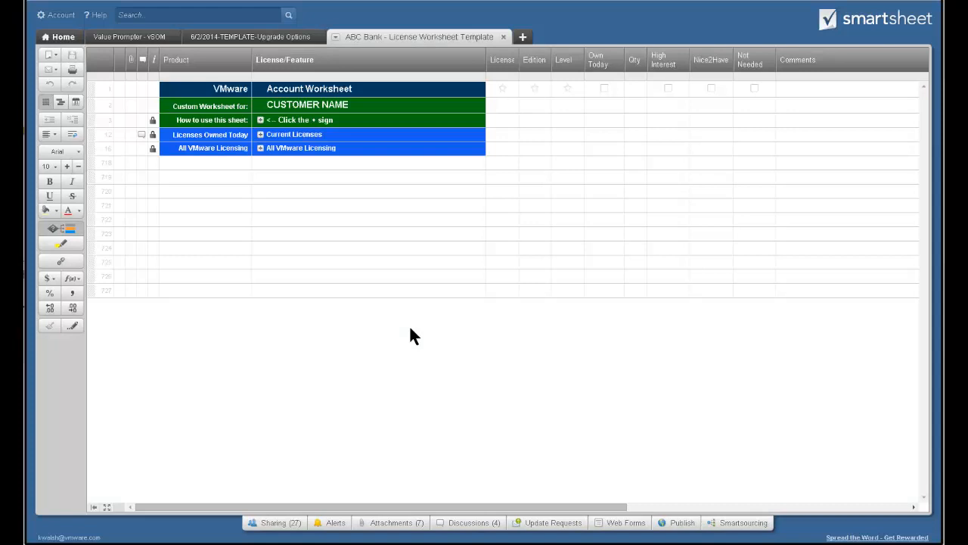
# Step: Replace the CUSTOMER NAME placeholder in the "Custom Worksheet for:" row with "ABC Bank"
pyautogui.click(355, 106)
pyautogui.click(355, 106)
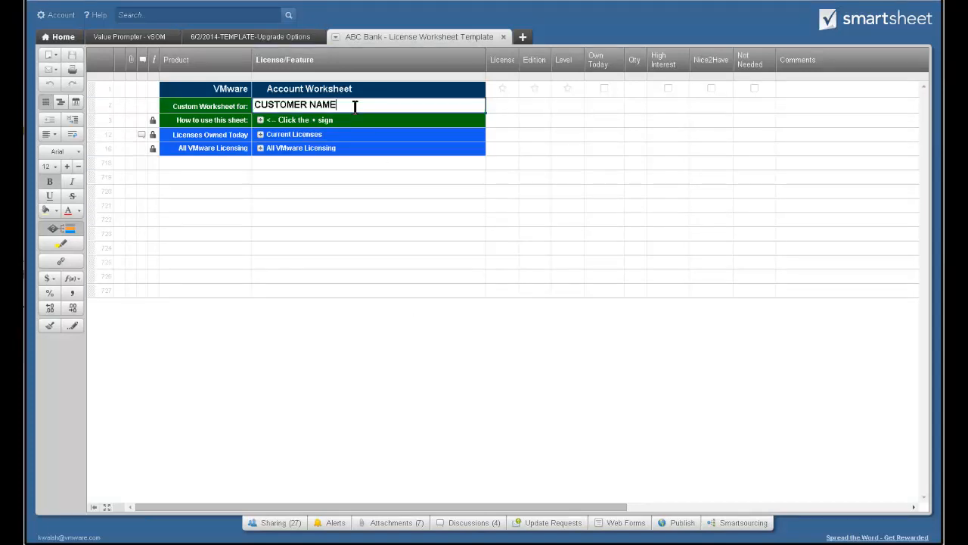
pyautogui.tripleClick(354, 107)
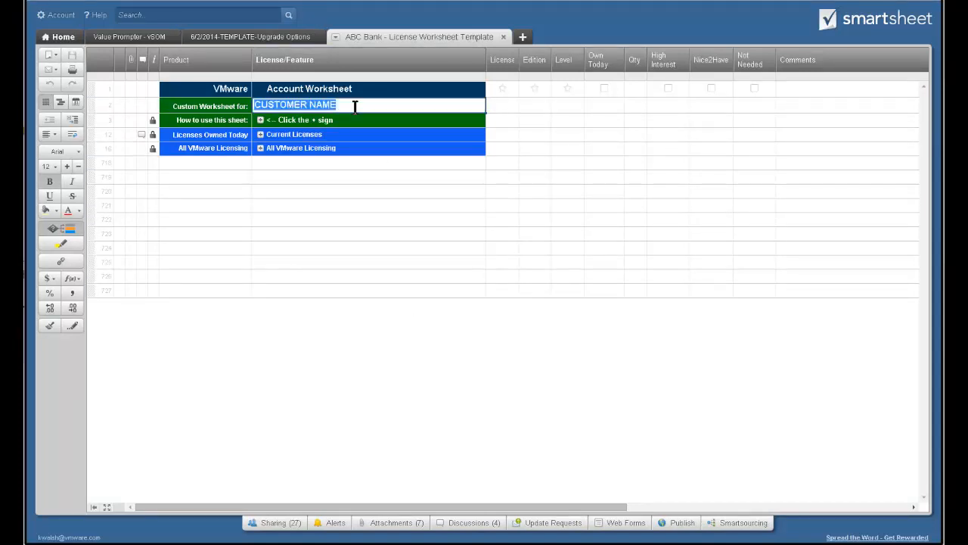
pyautogui.write('AB')
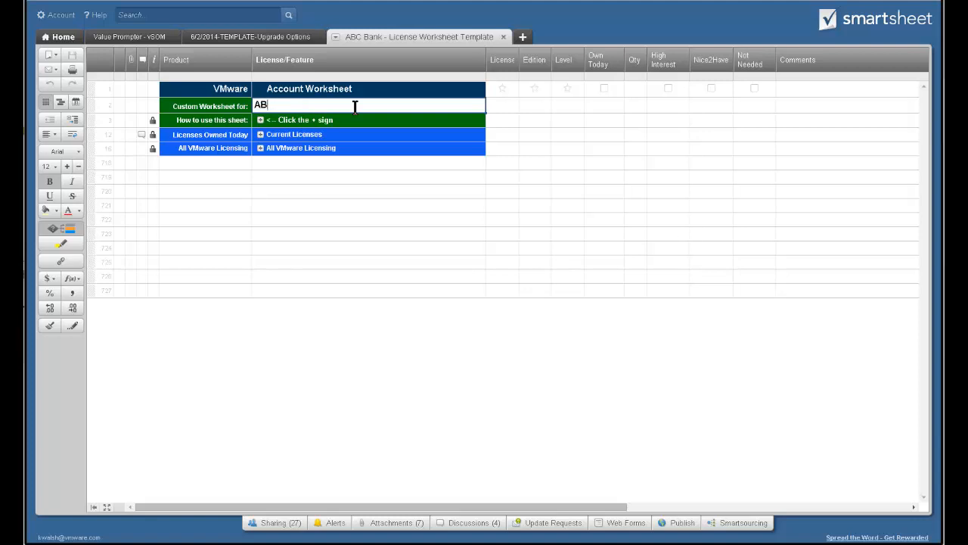
pyautogui.write('C Bank')
pyautogui.press('Return')
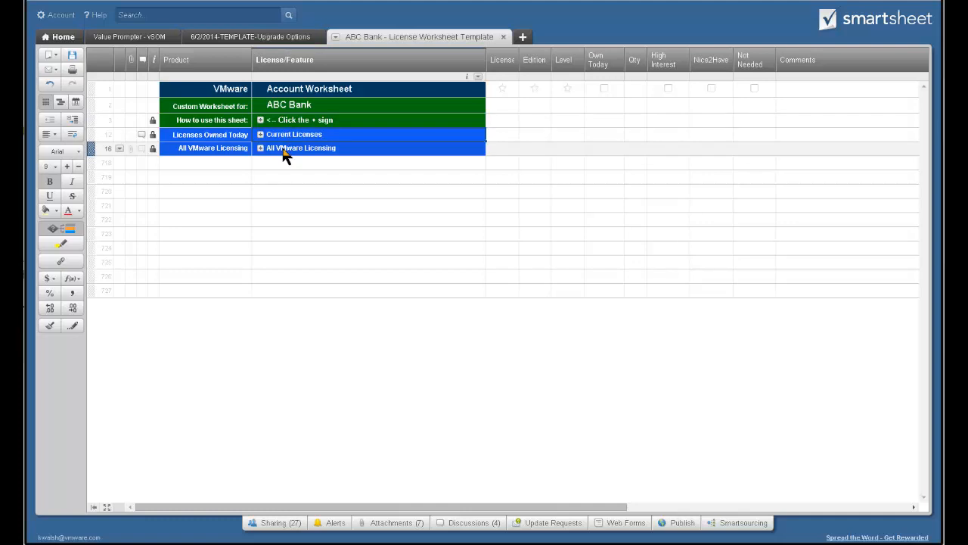
# Step: Expand the "How to use this sheet" section and examine its instruction rows and discussion bubbles
pyautogui.click(260, 121)
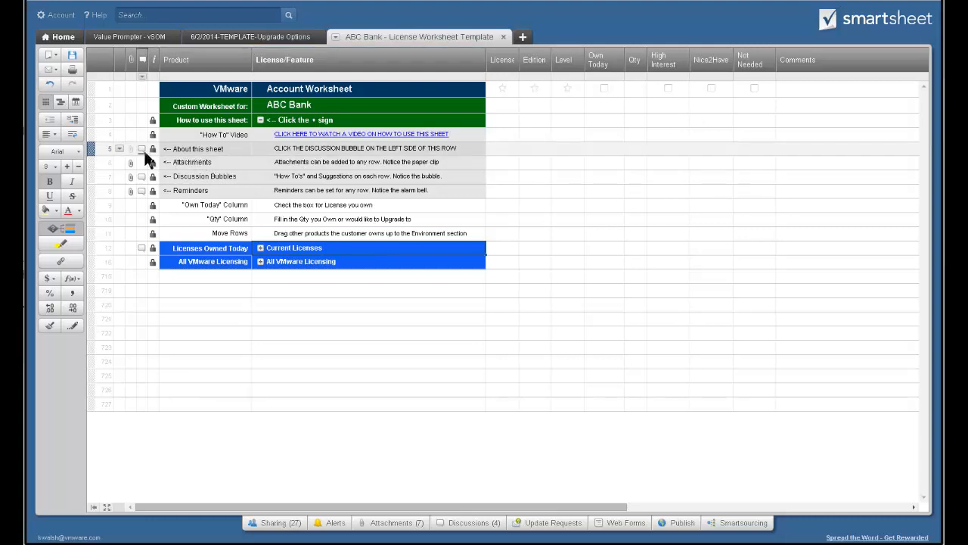
pyautogui.moveTo(141, 147)
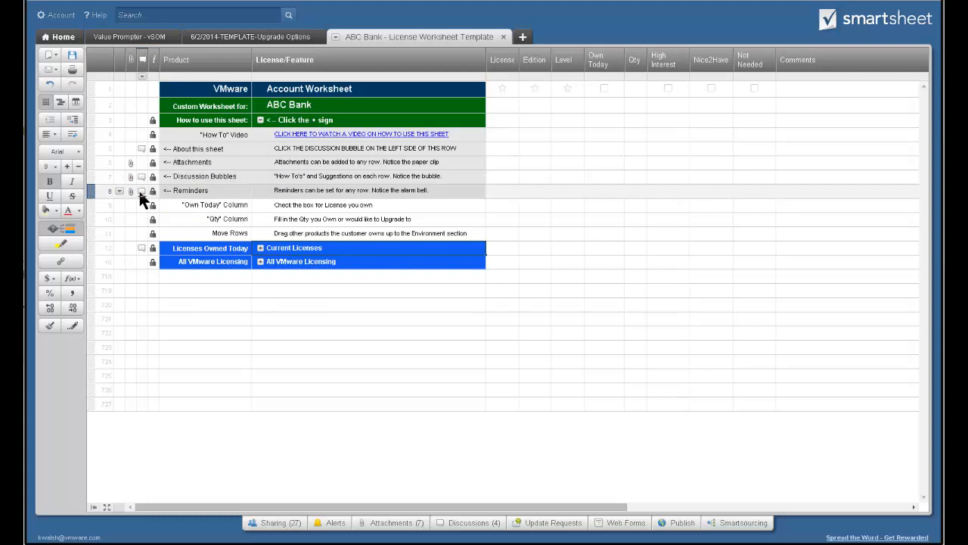
pyautogui.moveTo(141, 192)
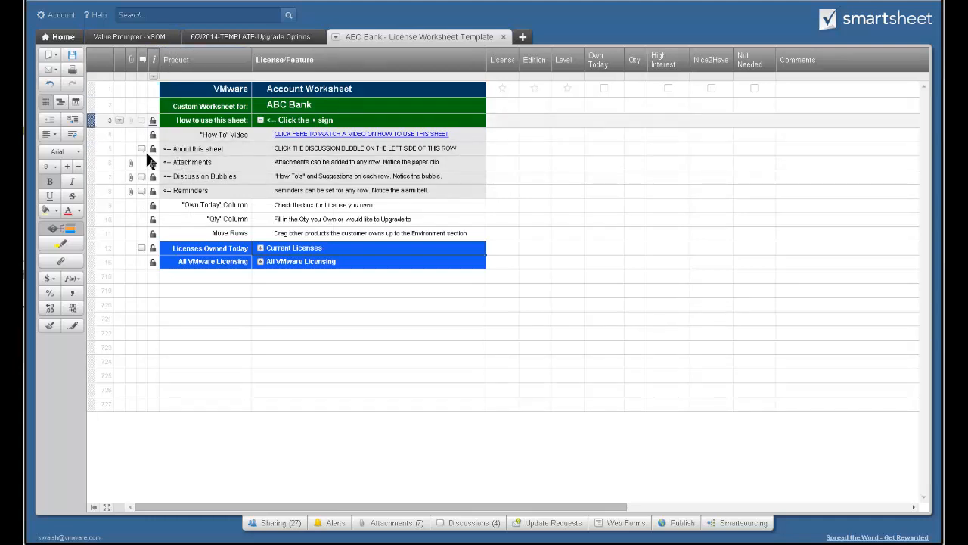
# Step: Add a reminder to the Discussion Bubbles row for 06/11/14 with a message beginning "EOQ Near! Get", and save it
pyautogui.click(92, 177)
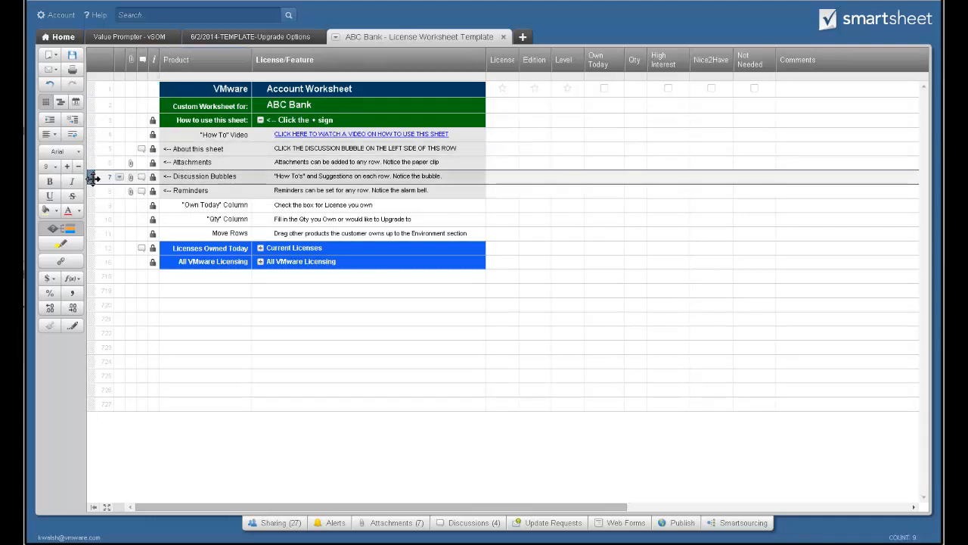
pyautogui.rightClick(92, 177)
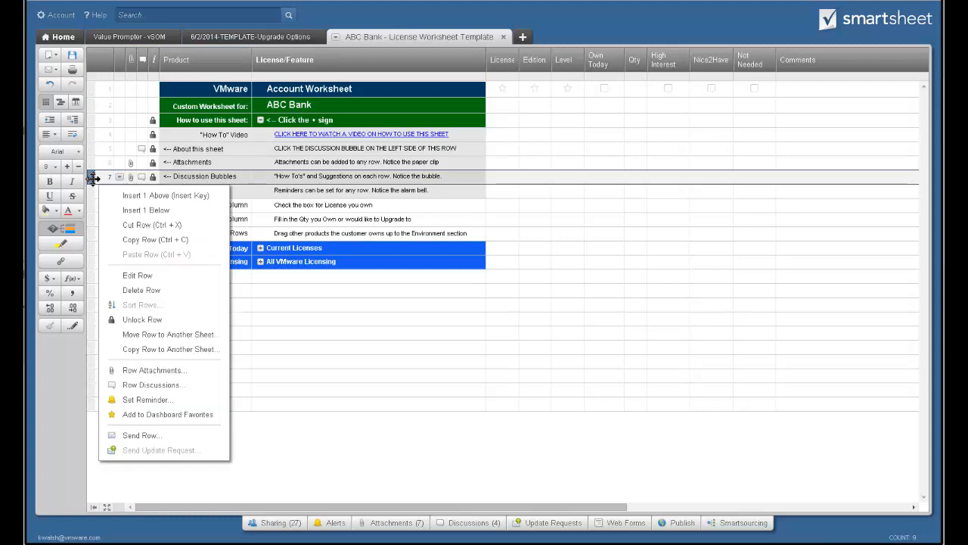
pyautogui.click(156, 399)
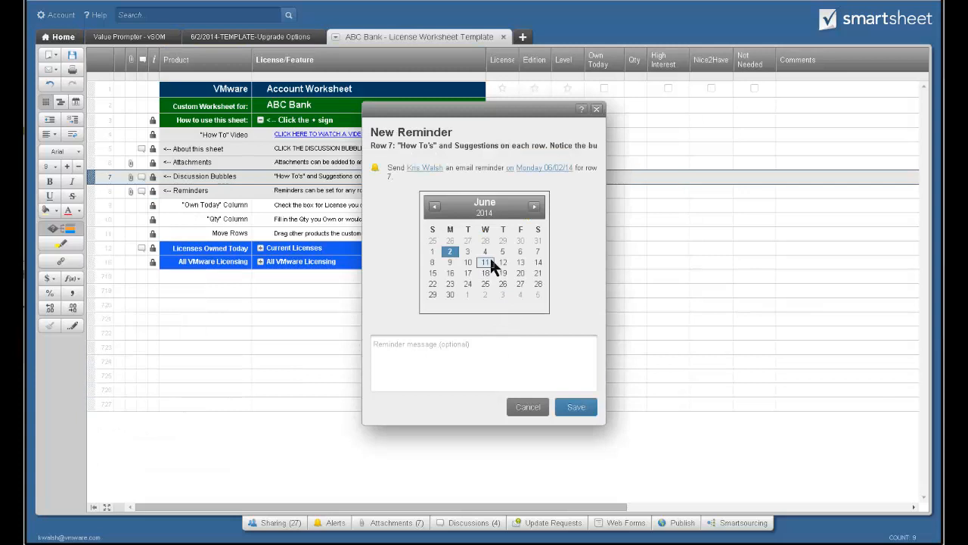
pyautogui.click(490, 259)
pyautogui.click(475, 368)
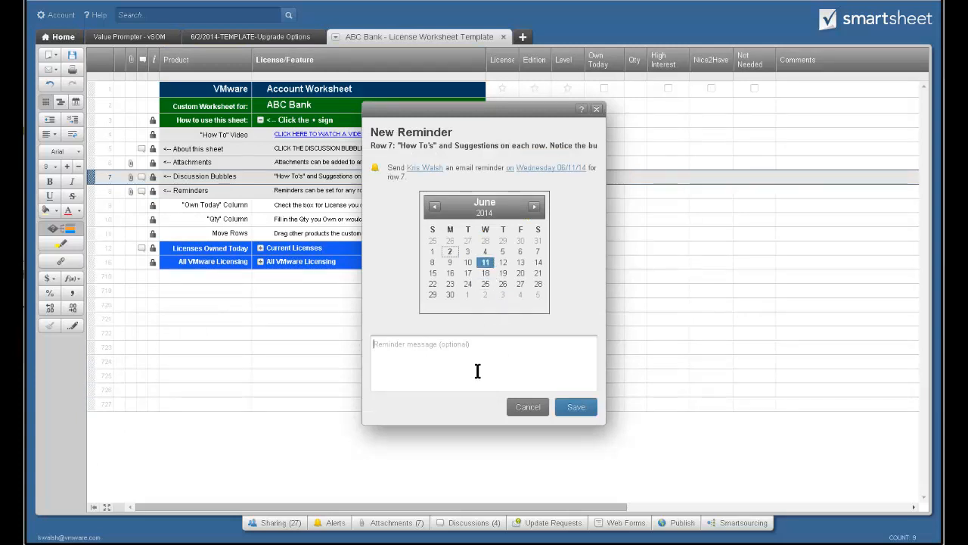
pyautogui.write('EOQ ')
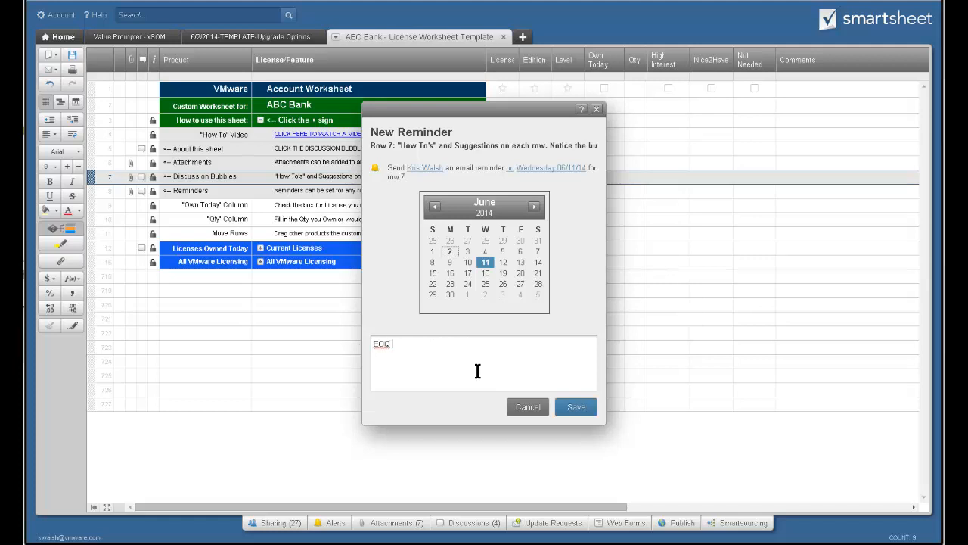
pyautogui.write('Near! Get')
pyautogui.click(576, 410)
# Step: Add a reminder to the Reminders row for 06/19/14 without a message and save it
pyautogui.click(159, 188)
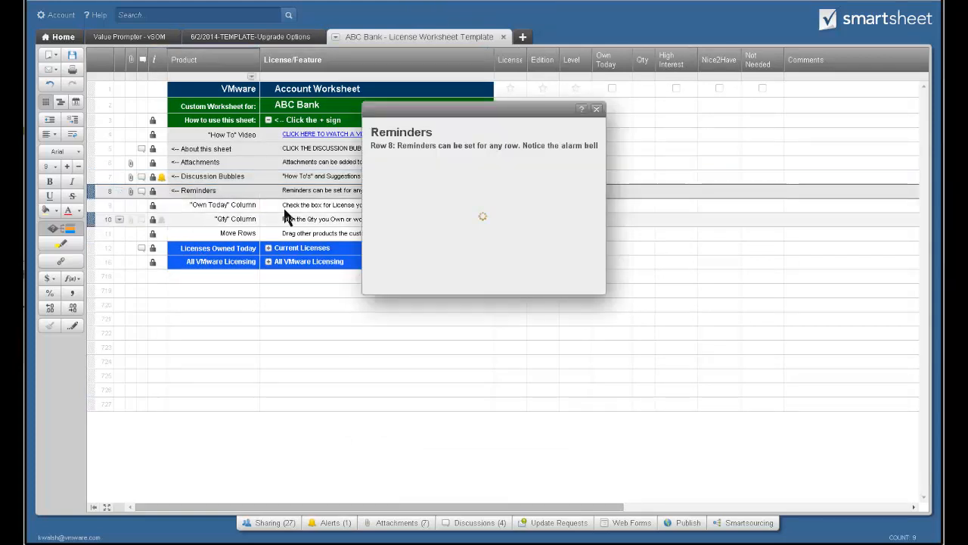
pyautogui.click(502, 273)
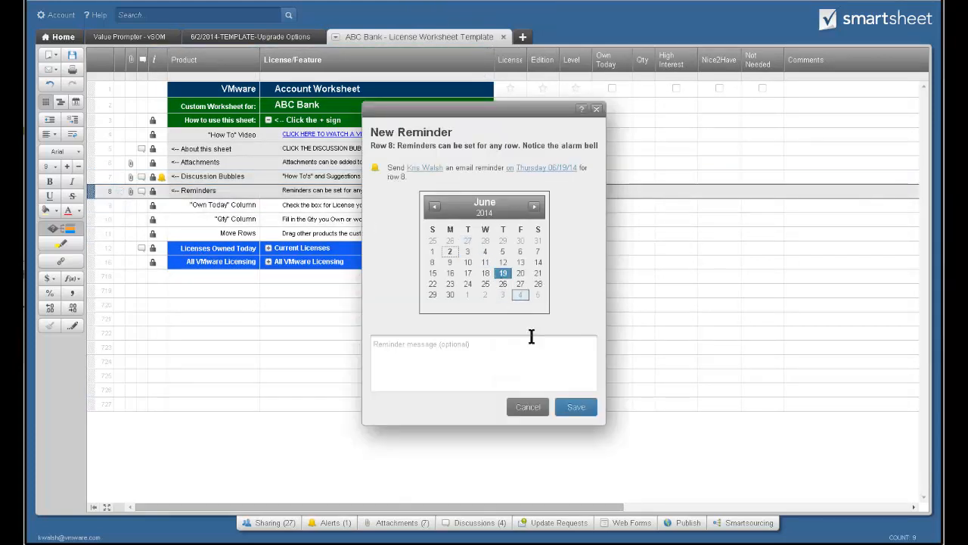
pyautogui.click(578, 408)
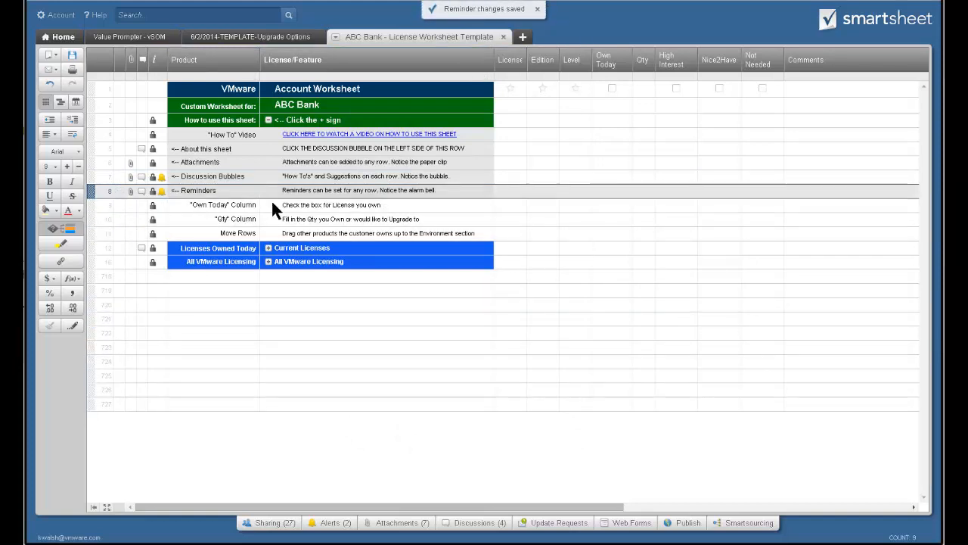
# Step: View the Smartsheet-Row-Reminders.jpg attachment on the Reminders row, and close it and the attachment list
pyautogui.click(129, 194)
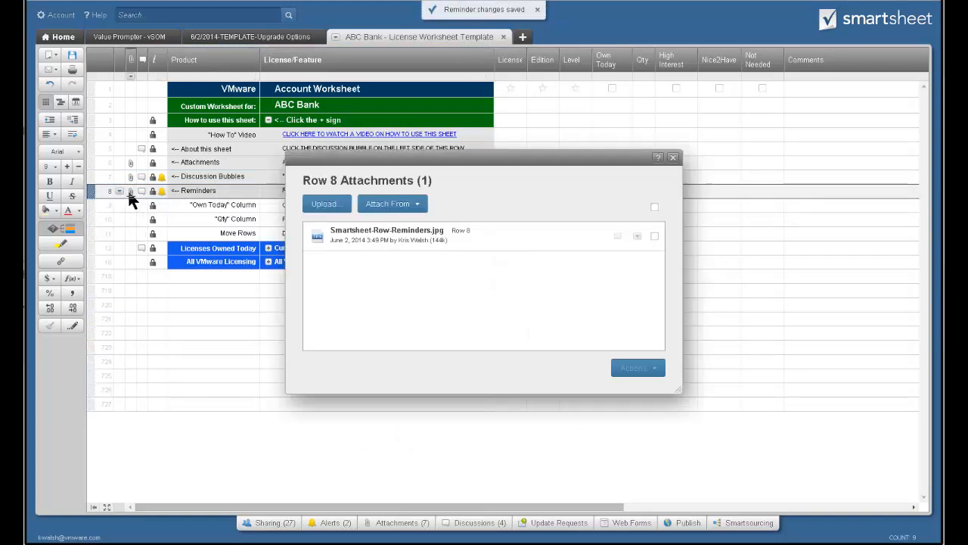
pyautogui.click(439, 236)
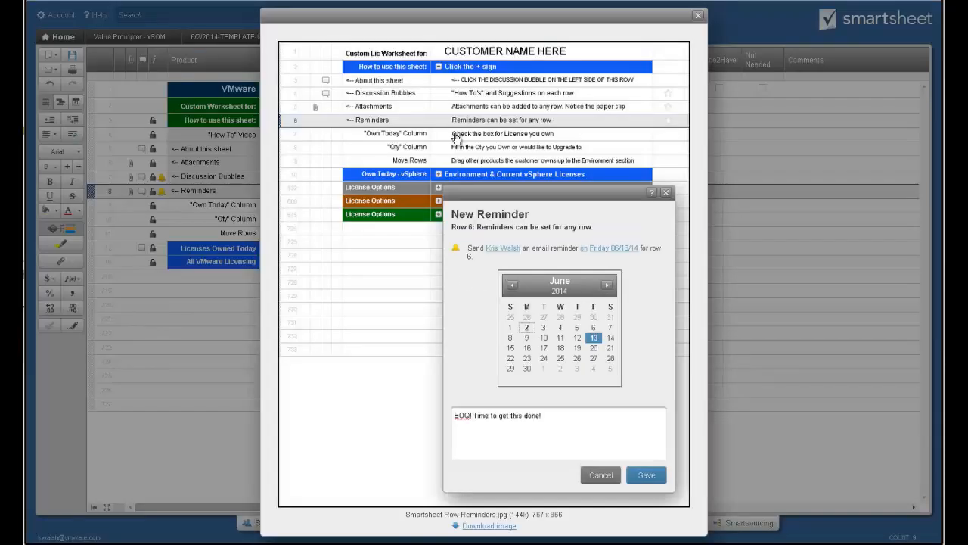
pyautogui.click(698, 16)
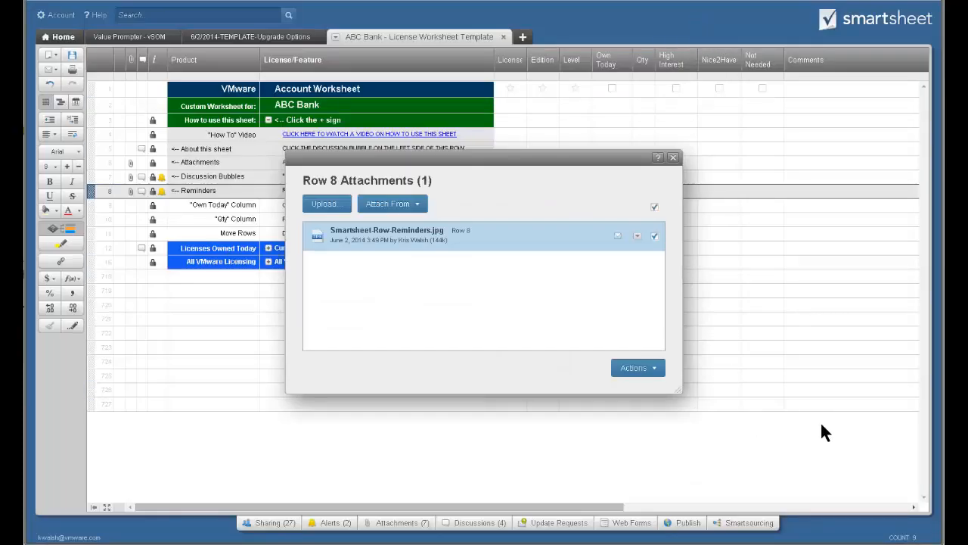
pyautogui.click(674, 158)
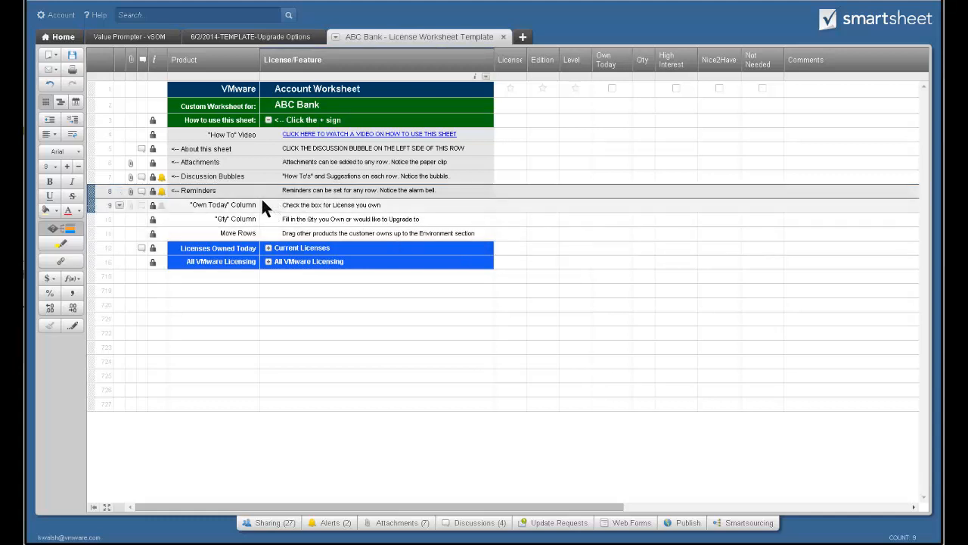
# Step: Collapse the "How to use this sheet" section and expand Current Licenses to review its Per Instance, Per CPU and Per VM - OSI rows
pyautogui.click(268, 119)
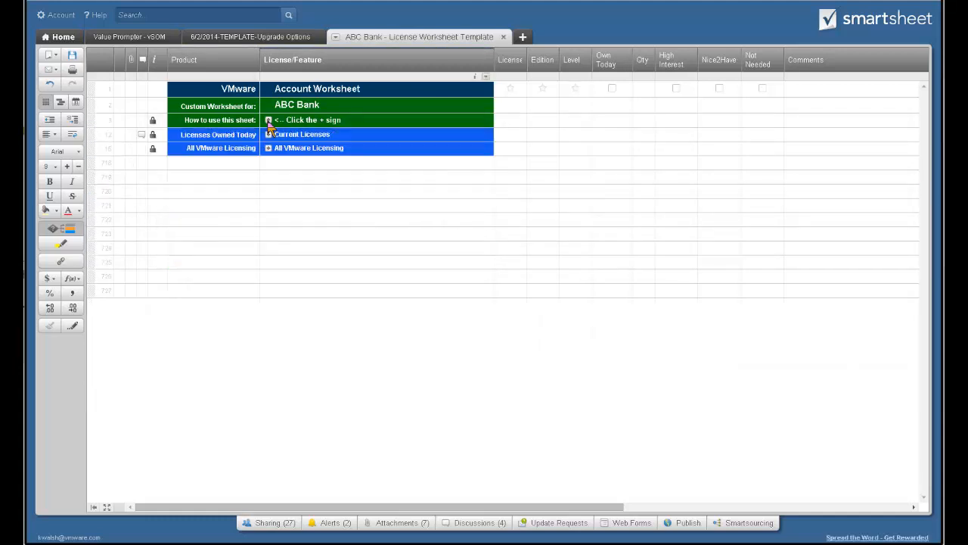
pyautogui.click(268, 134)
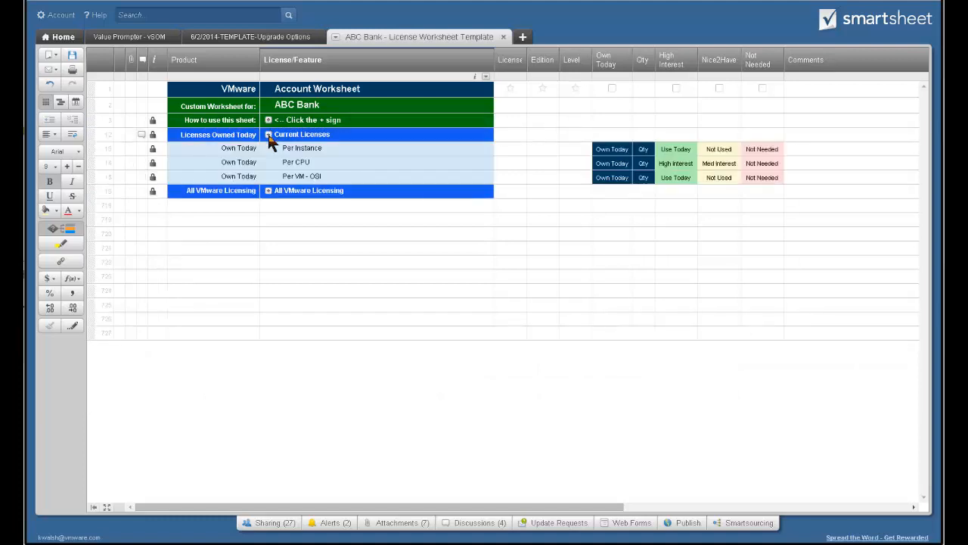
pyautogui.click(315, 148)
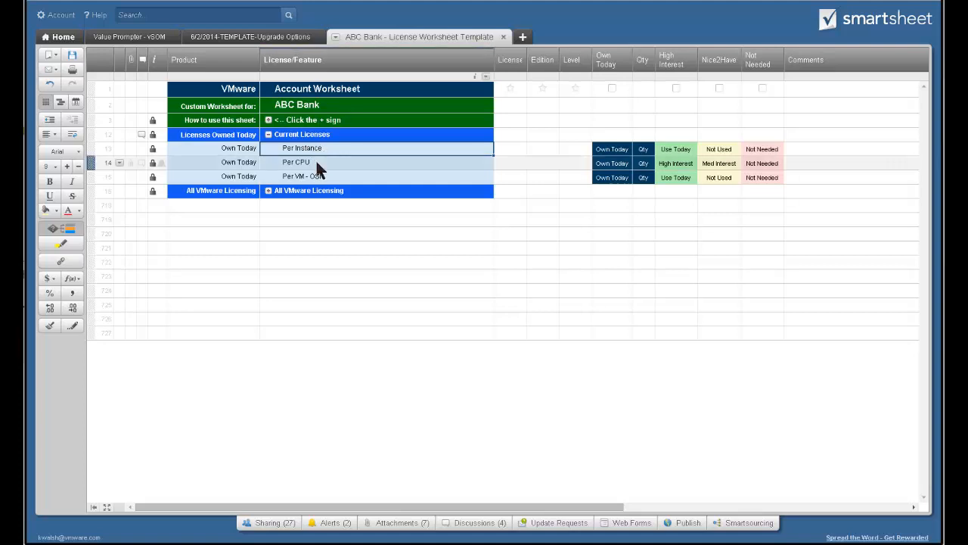
pyautogui.click(313, 165)
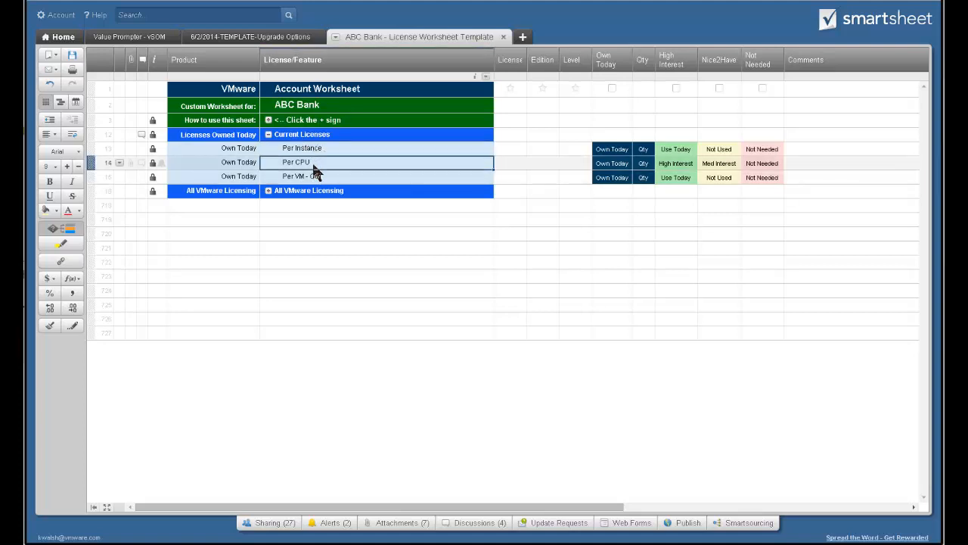
pyautogui.click(316, 175)
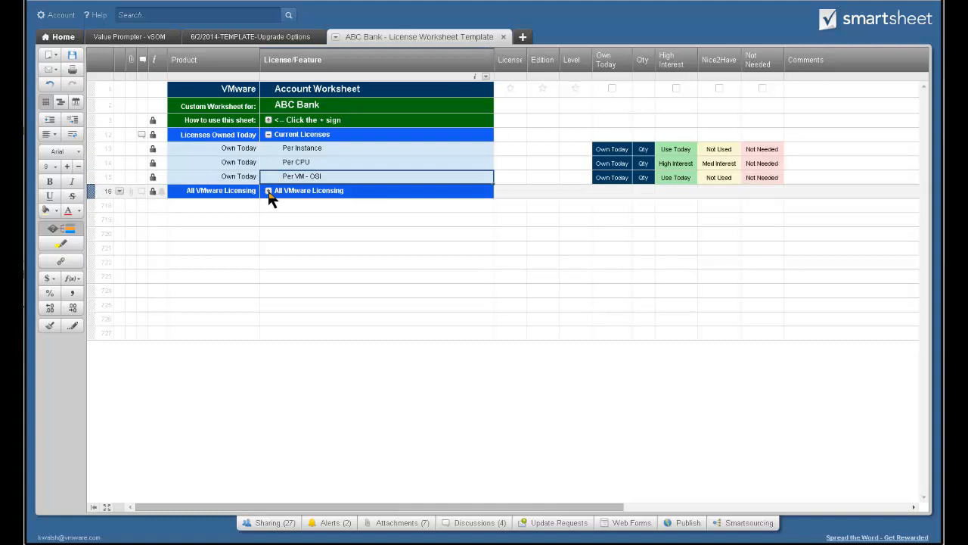
# Step: Move the vCenter Server Standard row from Cloud Infrastructure's Per Instance options to below Per Instance in Current Licenses, and indent it as a child
pyautogui.click(268, 191)
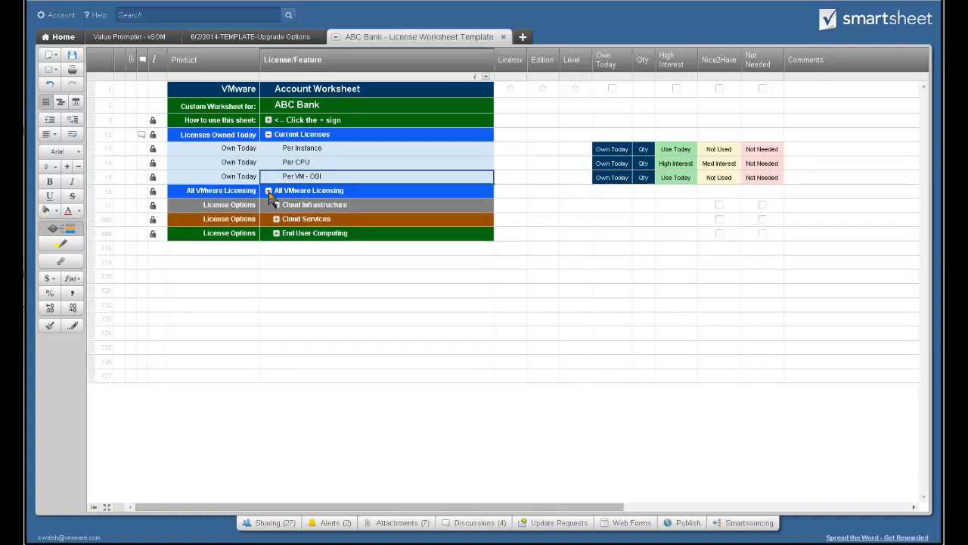
pyautogui.click(321, 194)
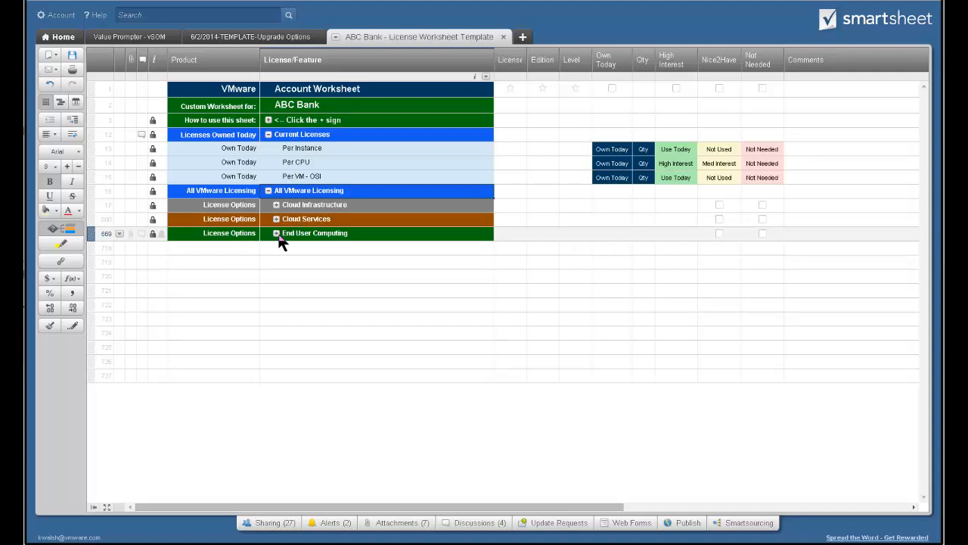
pyautogui.click(276, 205)
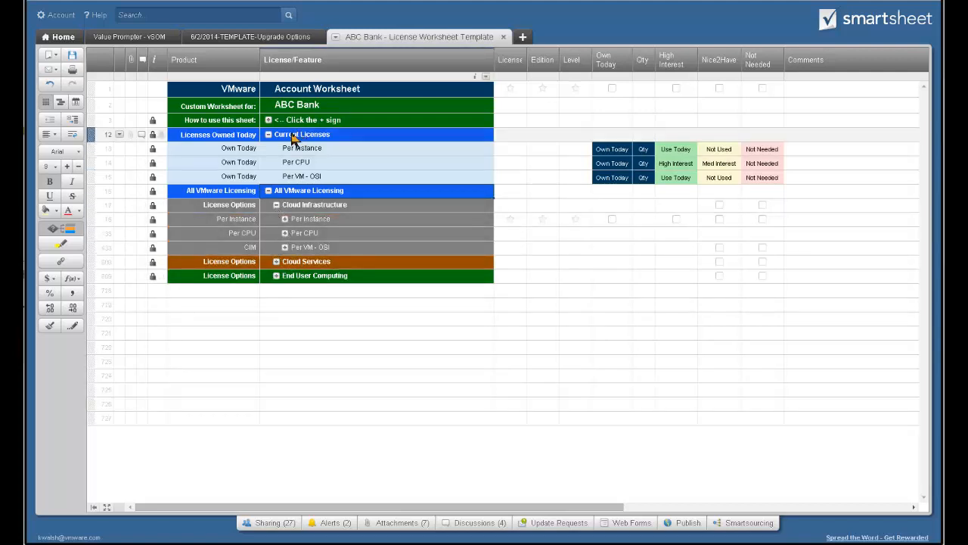
pyautogui.click(285, 219)
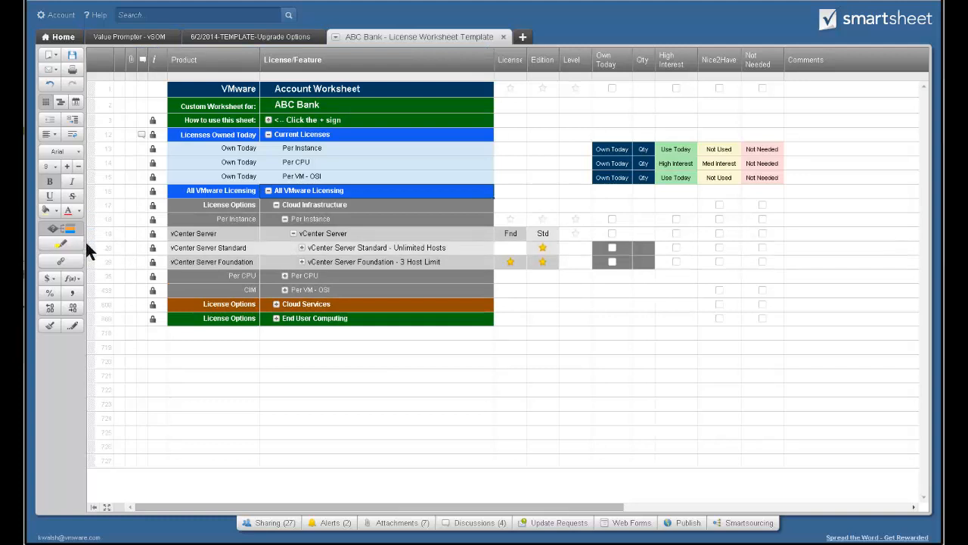
pyautogui.moveTo(88, 245); pyautogui.dragTo(101, 161)
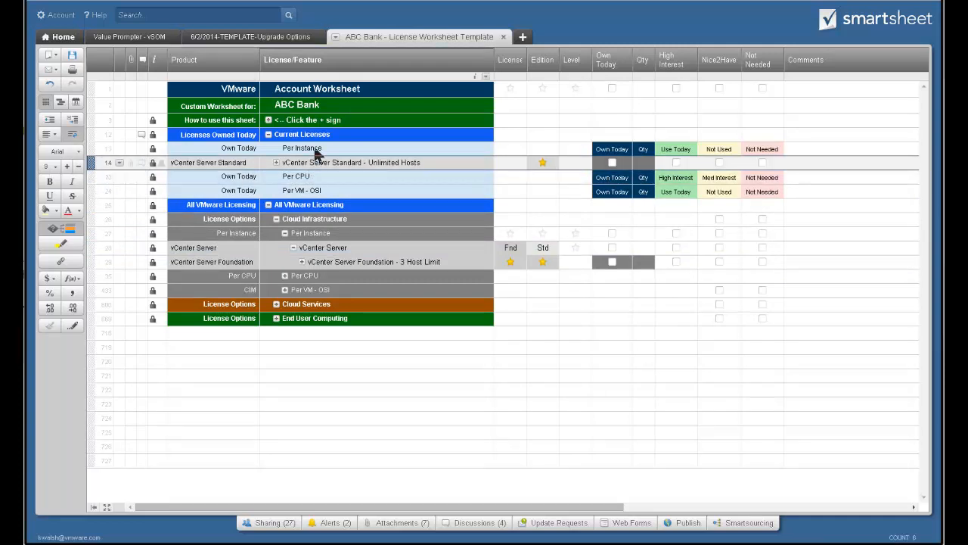
pyautogui.click(71, 121)
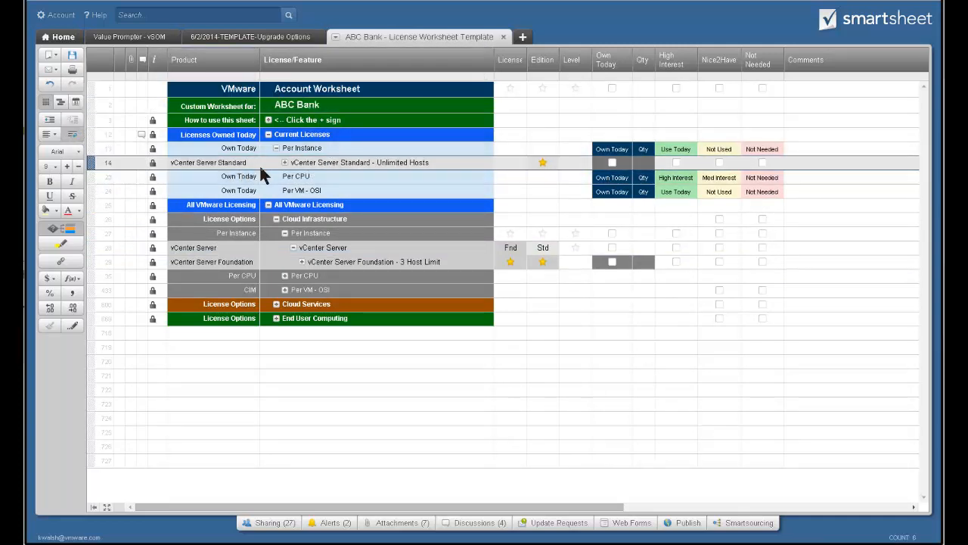
# Step: Move the vSphere Standard and vSphere Enterprise rows from Cloud Infrastructure's Per CPU options to below Per CPU in Current Licenses, and indent both as children
pyautogui.click(286, 233)
pyautogui.click(284, 248)
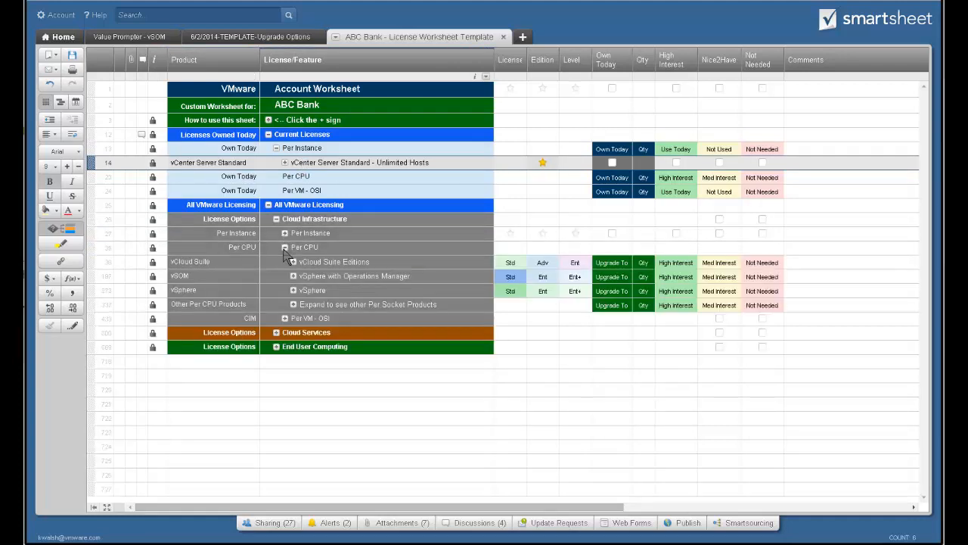
pyautogui.click(294, 290)
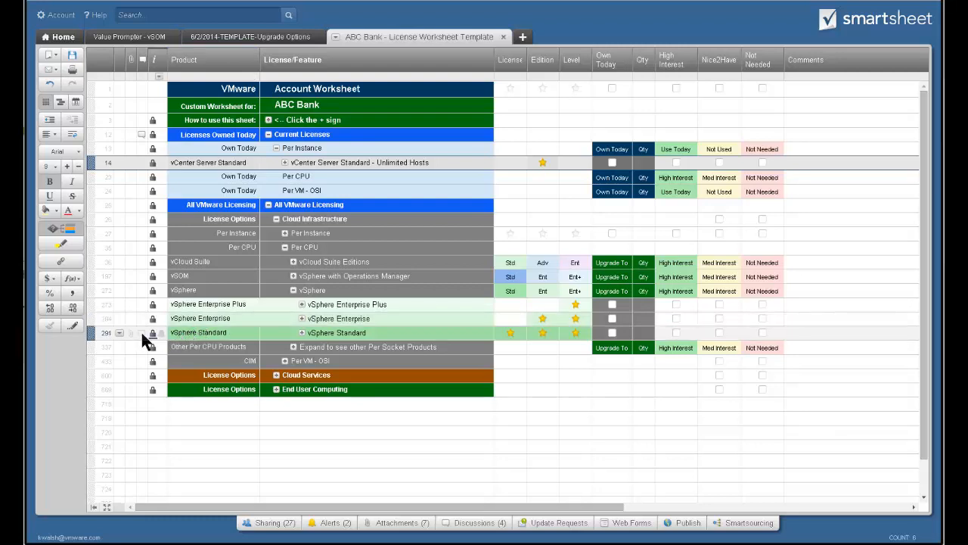
pyautogui.moveTo(90, 332); pyautogui.dragTo(102, 202)
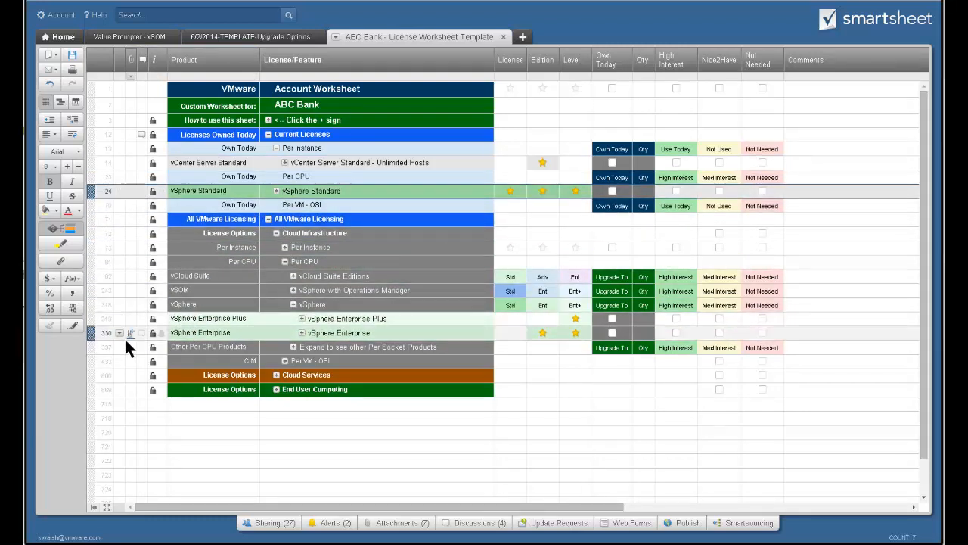
pyautogui.moveTo(88, 330); pyautogui.dragTo(90, 188)
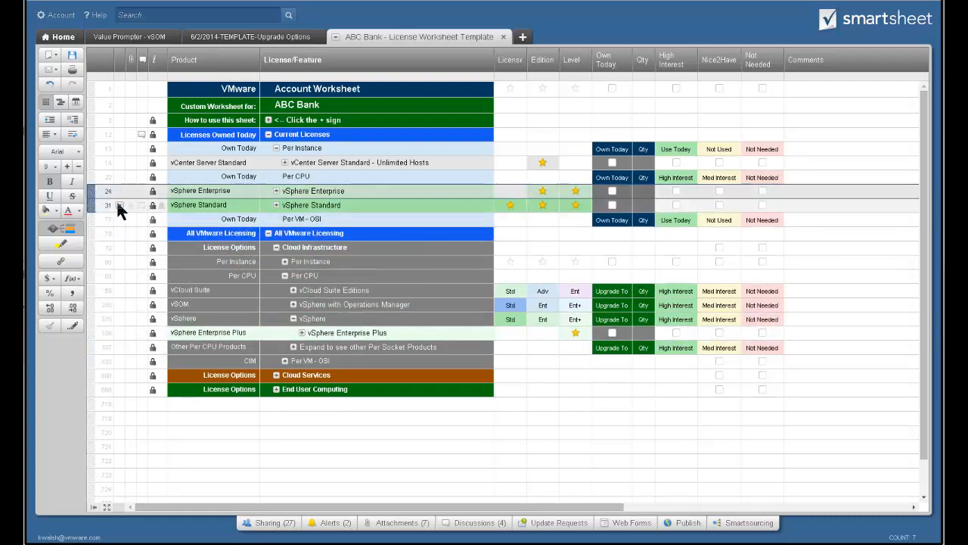
pyautogui.click(73, 120)
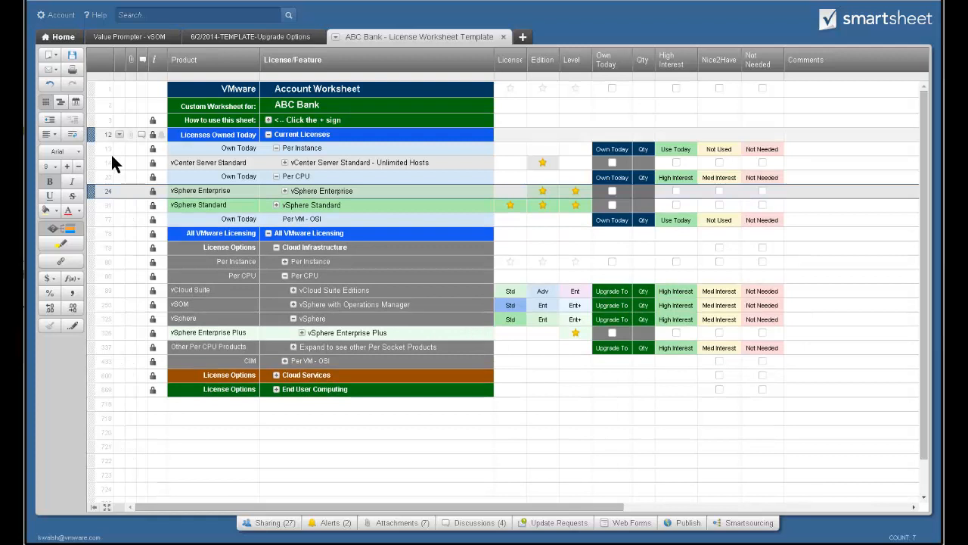
pyautogui.click(273, 205)
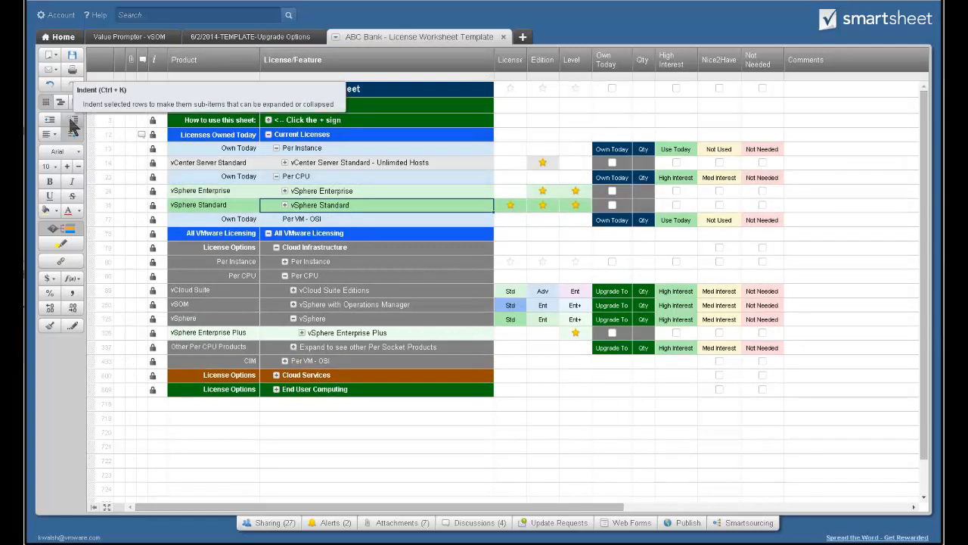
pyautogui.click(73, 119)
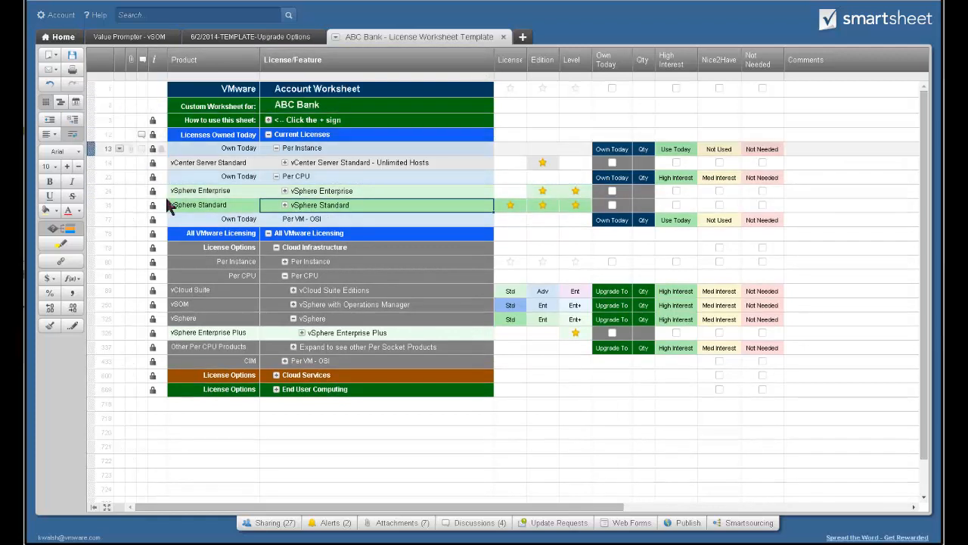
# Step: Move the vCOPS Advanced row from Cloud Infrastructure's Per VM - OSI options to below Per VM - OSI in Current Licenses, and indent it as a child
pyautogui.click(285, 275)
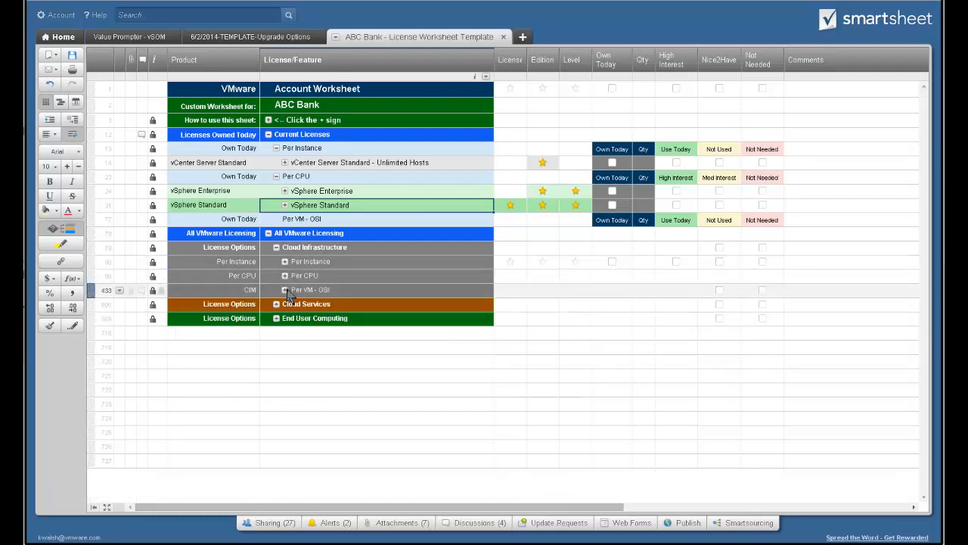
pyautogui.click(286, 290)
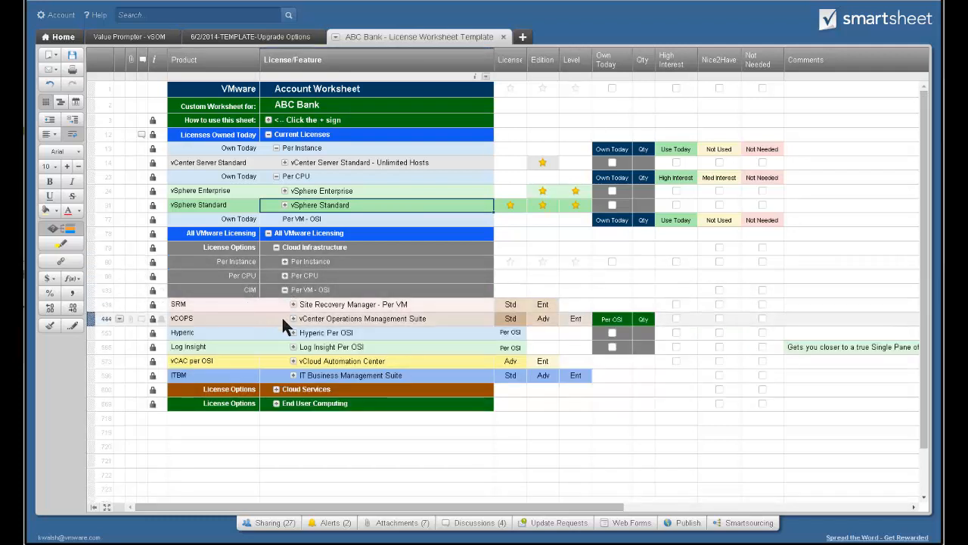
pyautogui.click(293, 319)
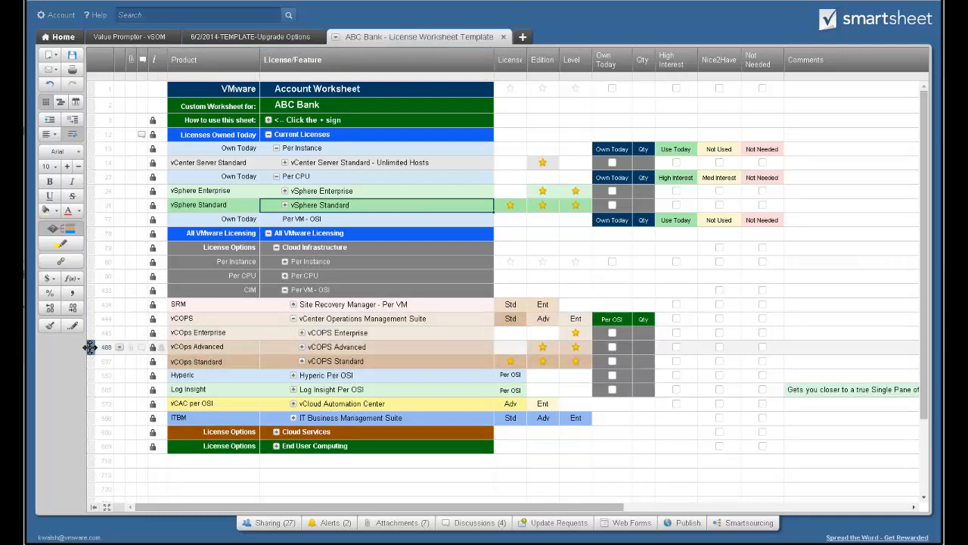
pyautogui.moveTo(89, 346); pyautogui.dragTo(95, 225)
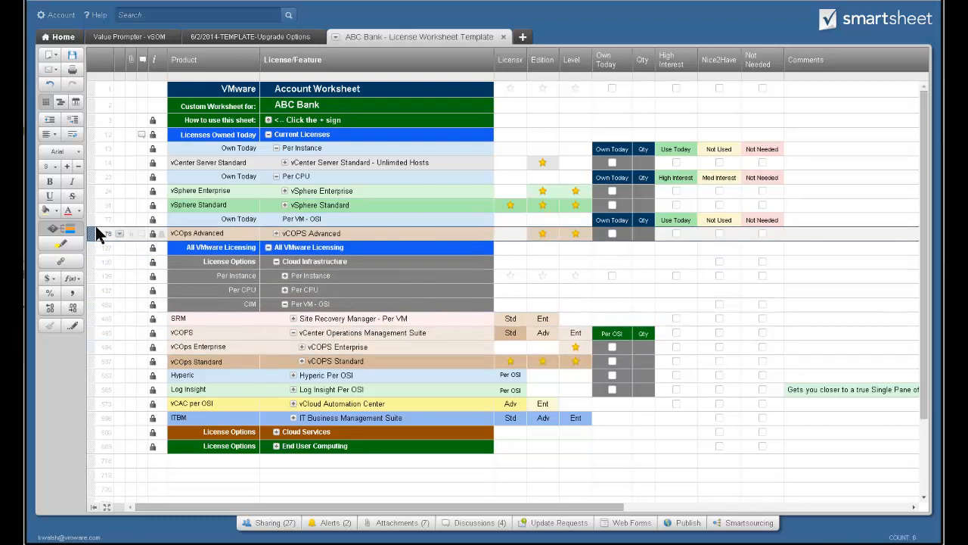
pyautogui.click(73, 120)
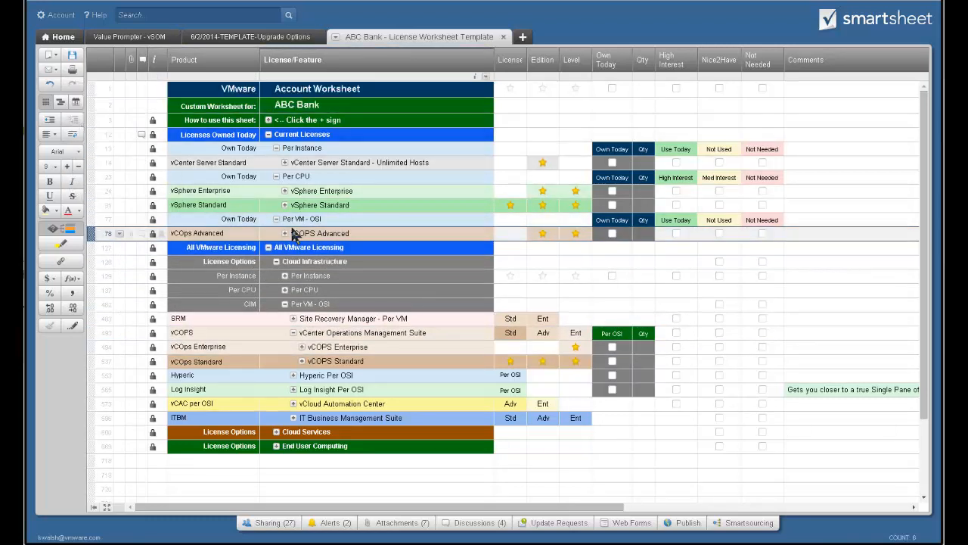
# Step: Collapse and re-expand the Per VM - OSI, Per CPU and Per Instance groups in Current Licenses to check their nested licenses
pyautogui.click(276, 219)
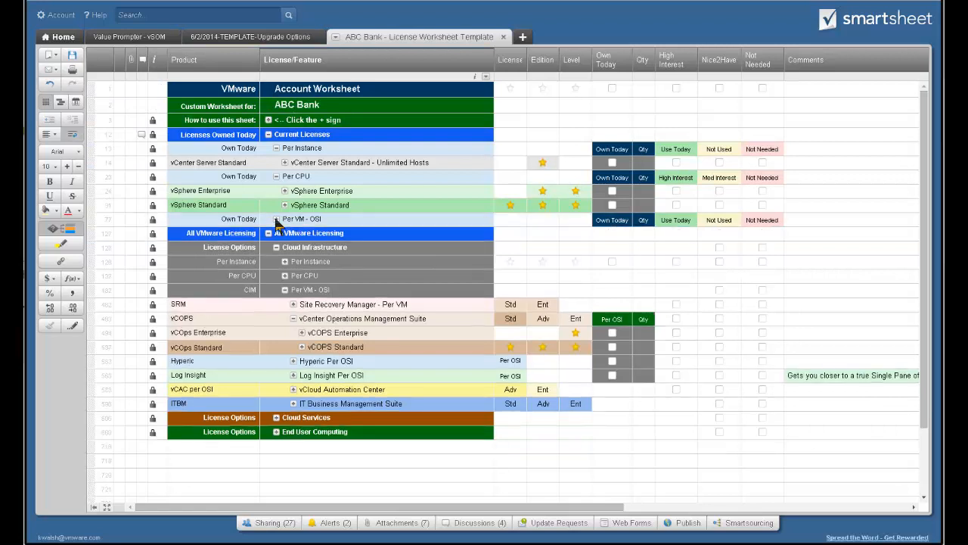
pyautogui.click(276, 219)
pyautogui.click(277, 176)
pyautogui.click(276, 148)
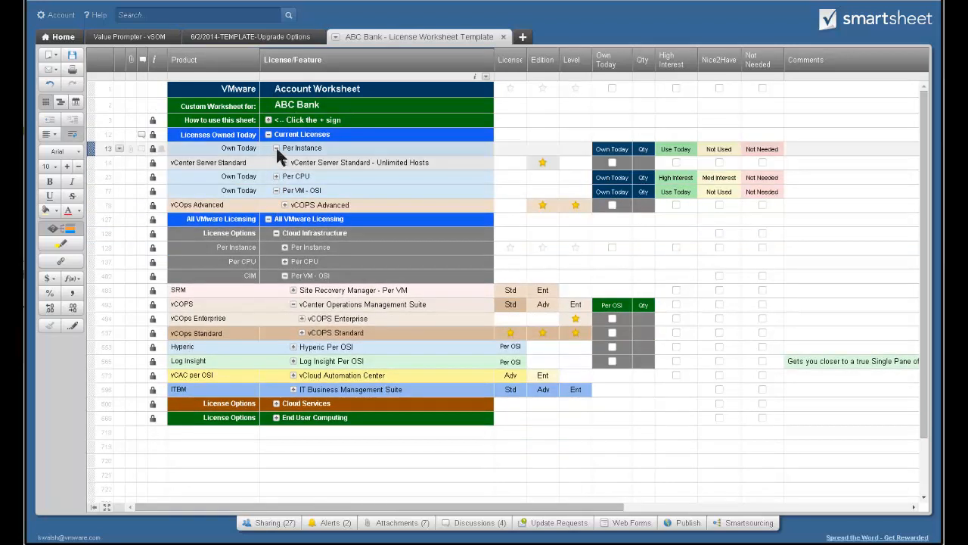
pyautogui.click(276, 175)
pyautogui.click(276, 175)
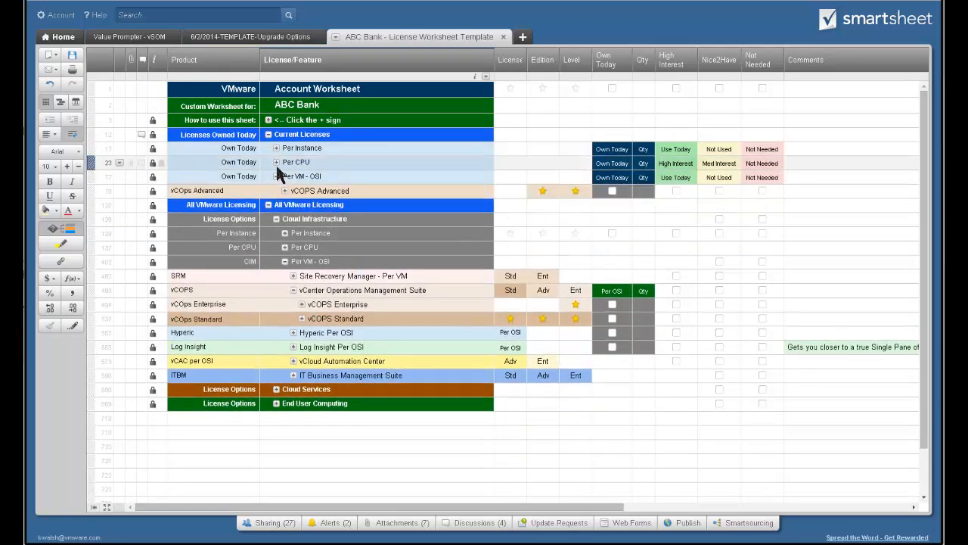
pyautogui.click(276, 162)
pyautogui.click(276, 147)
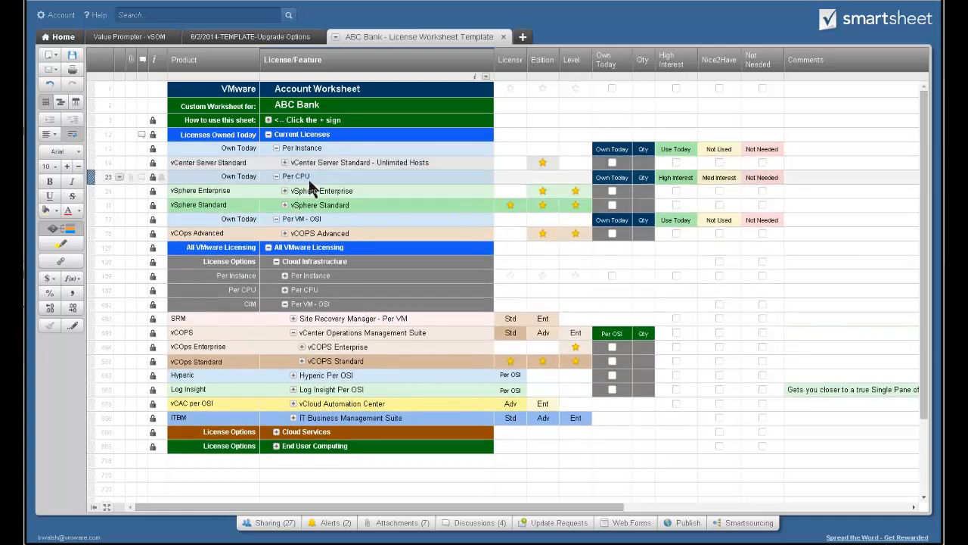
# Step: Mark vCenter Server Standard in Current Licenses as owned today with a quantity of 1
pyautogui.click(613, 164)
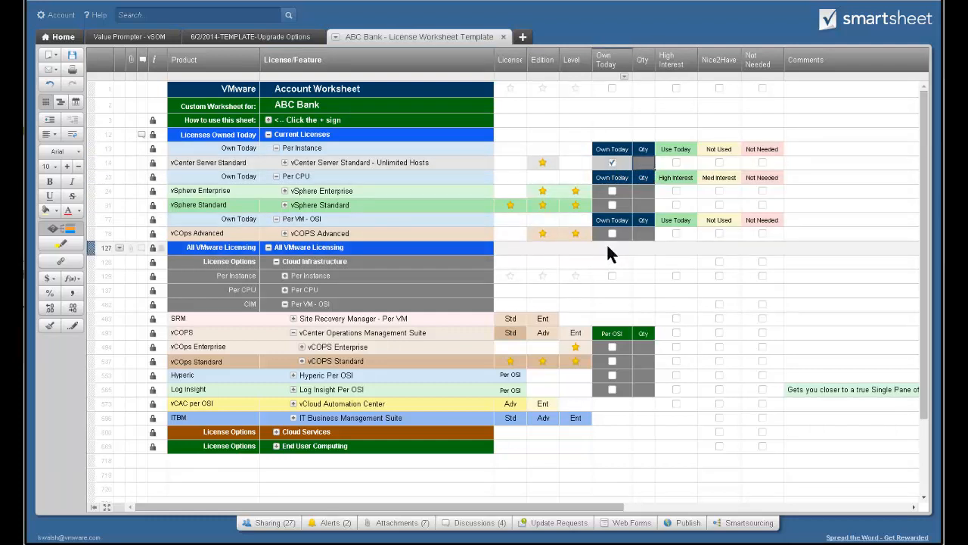
pyautogui.write('2')
pyautogui.press('BackSpace')
pyautogui.write('1')
pyautogui.press('Tab')
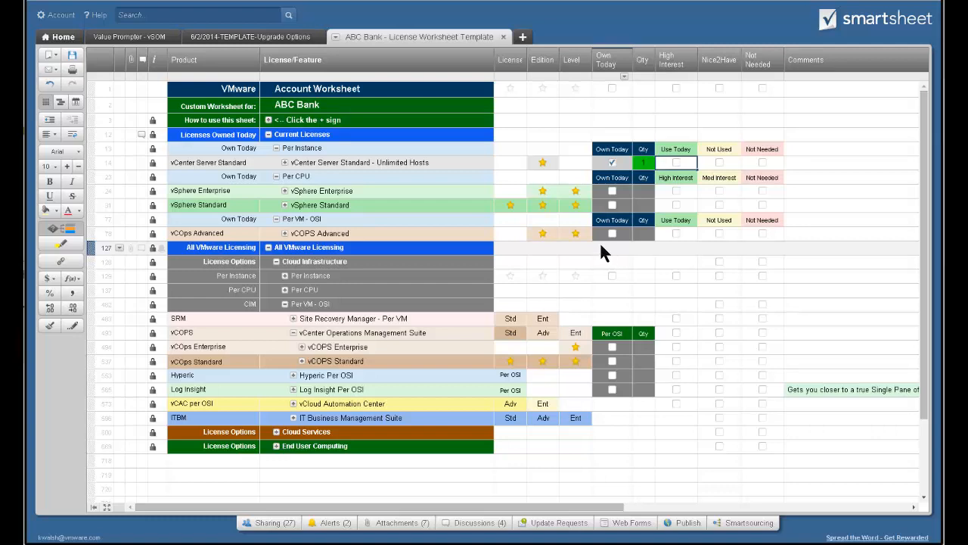
# Step: Expand vCenter Server Standard and its Orchestrator group to examine the feature rows' ownership and quantity, and collapse both again
pyautogui.click(286, 164)
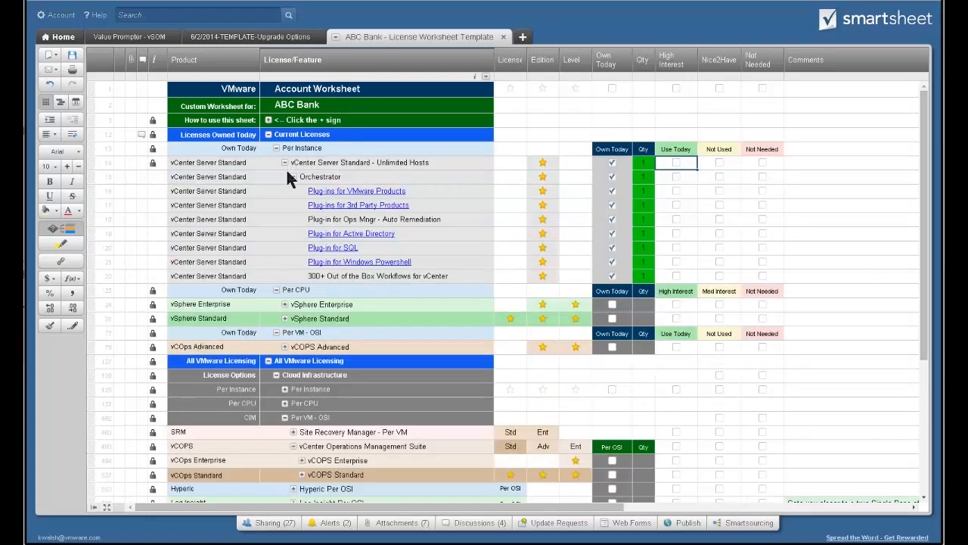
pyautogui.click(293, 177)
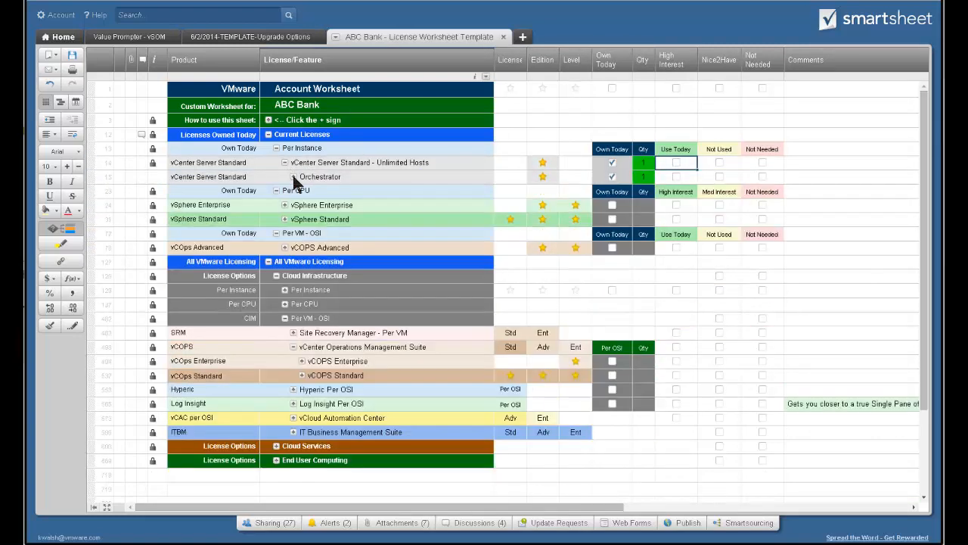
pyautogui.click(293, 177)
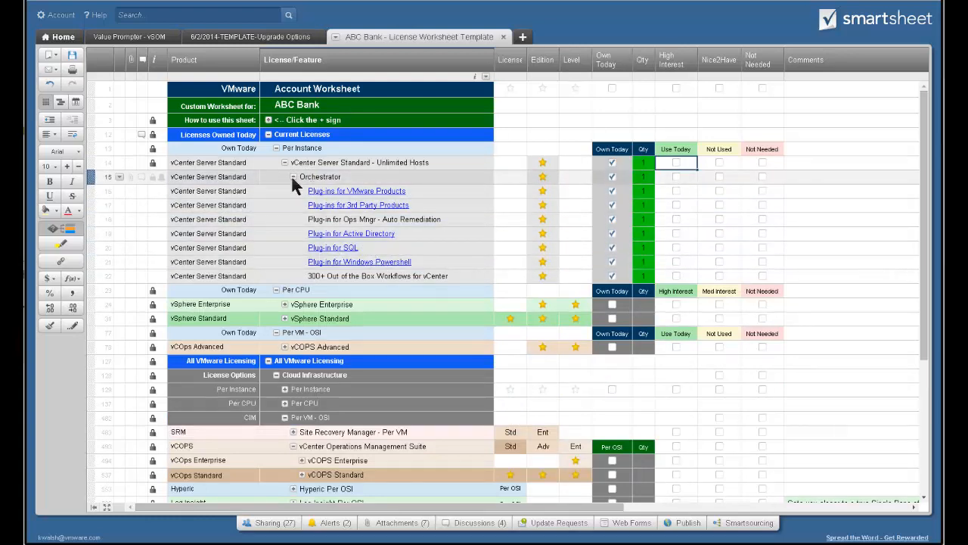
pyautogui.click(292, 176)
pyautogui.click(291, 174)
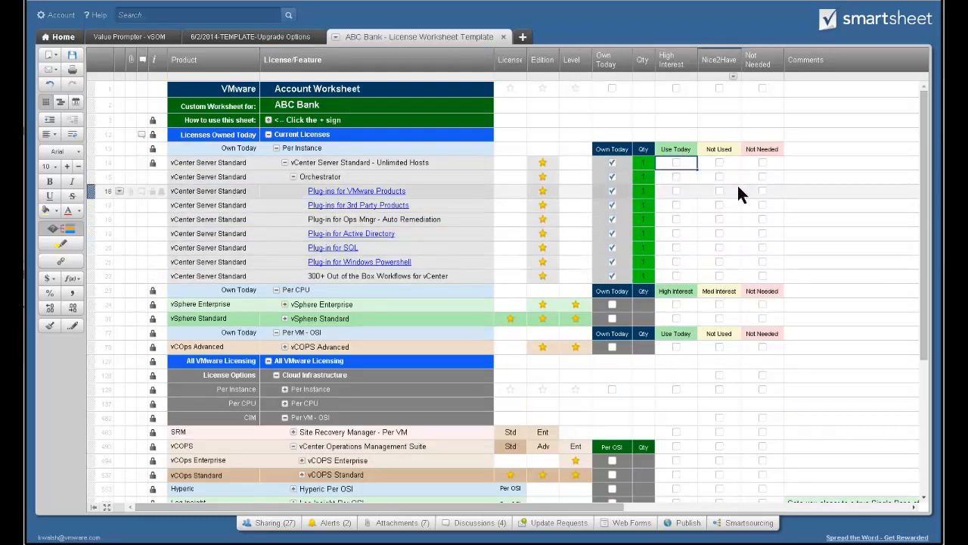
pyautogui.click(293, 176)
pyautogui.click(285, 162)
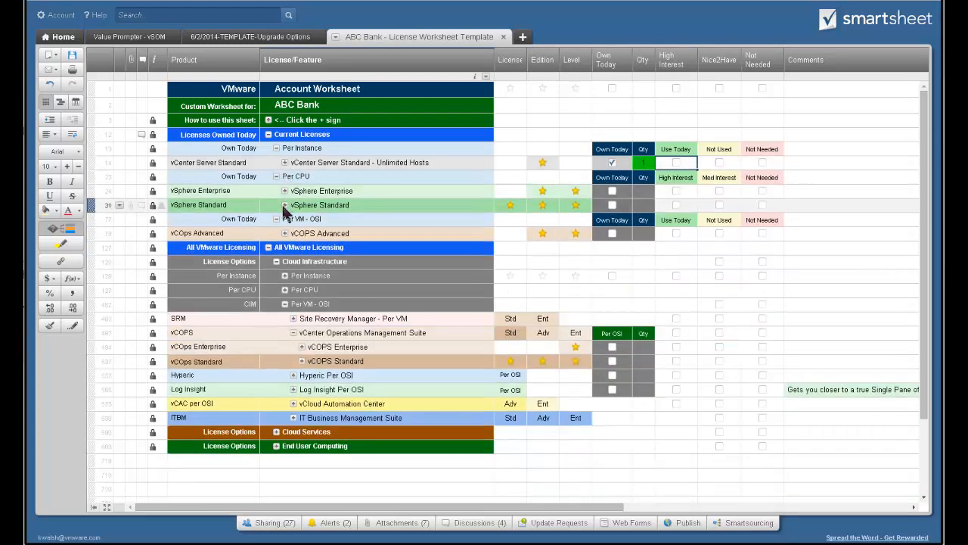
# Step: Mark vSphere Standard as owned today with a quantity of 10, and vSphere Enterprise as owned today with a quantity of 20
pyautogui.click(612, 205)
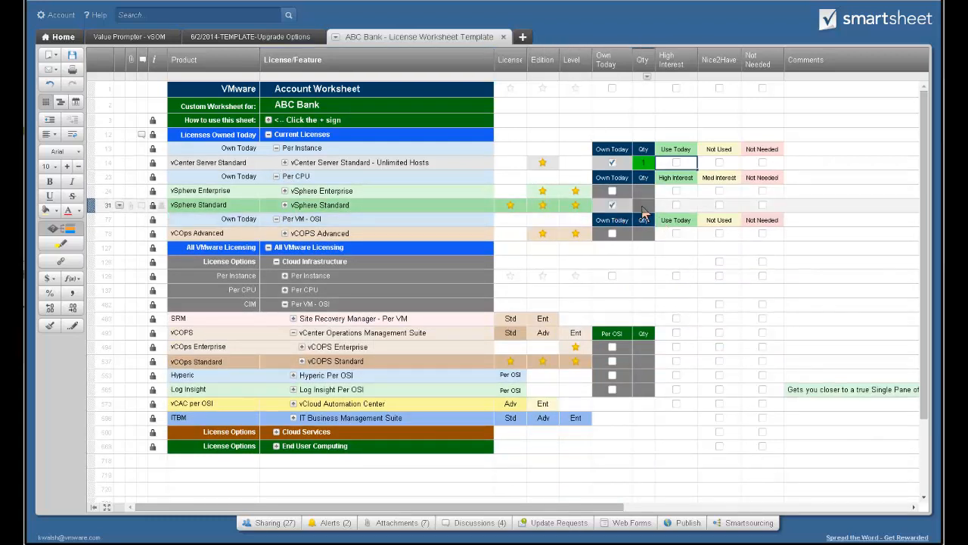
pyautogui.write('10')
pyautogui.press('Return')
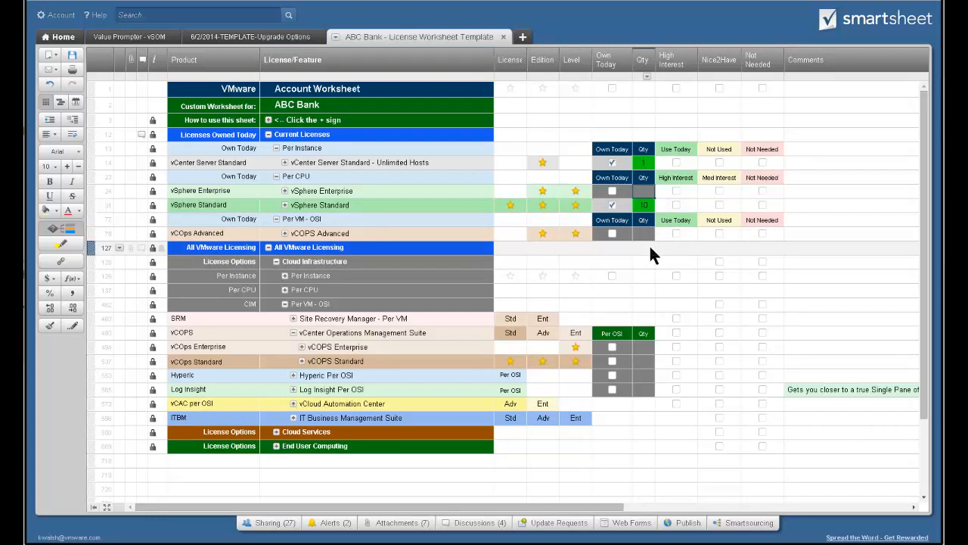
pyautogui.press('space')
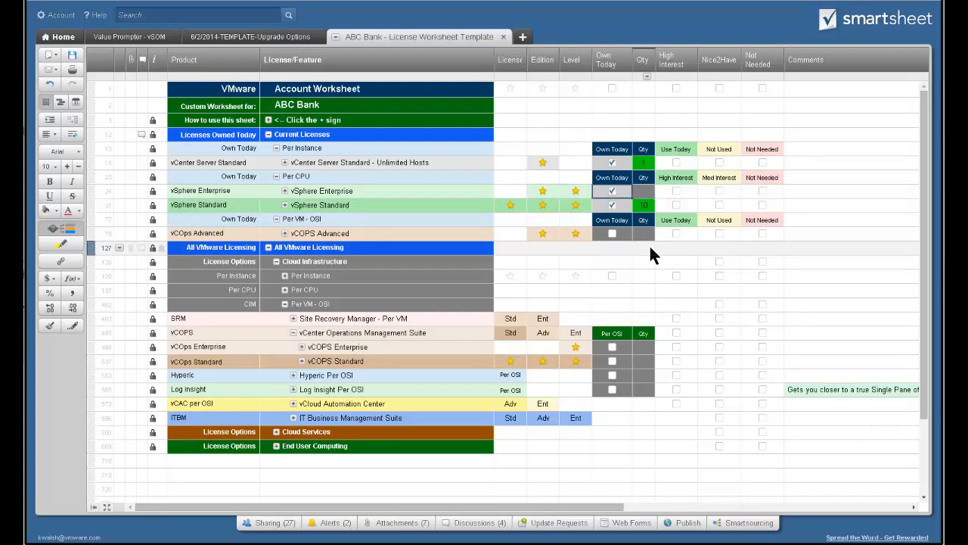
pyautogui.press('Tab')
pyautogui.write('20')
pyautogui.press('Tab')
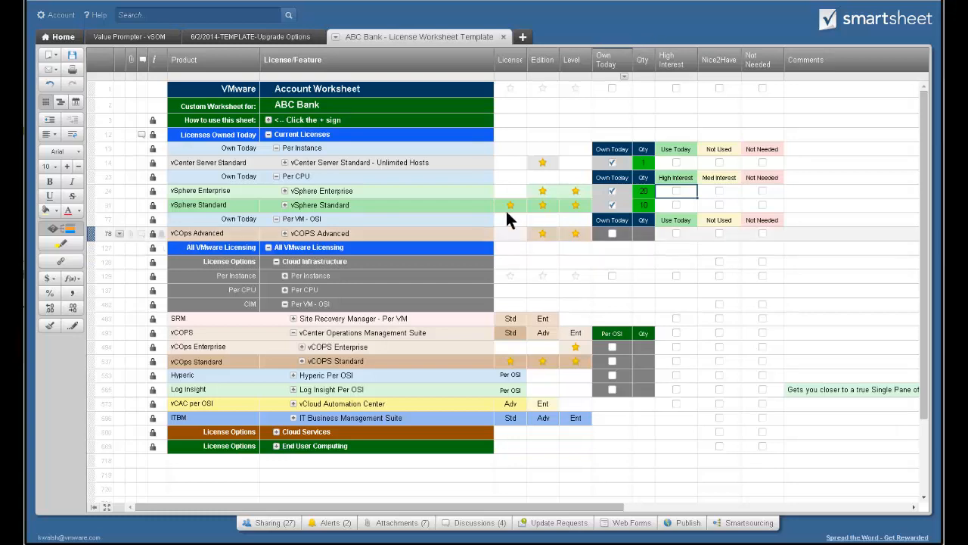
# Step: Expand and collapse vSphere Enterprise and vSphere Standard in Current Licenses to examine their feature rows' ownership and quantity
pyautogui.click(285, 190)
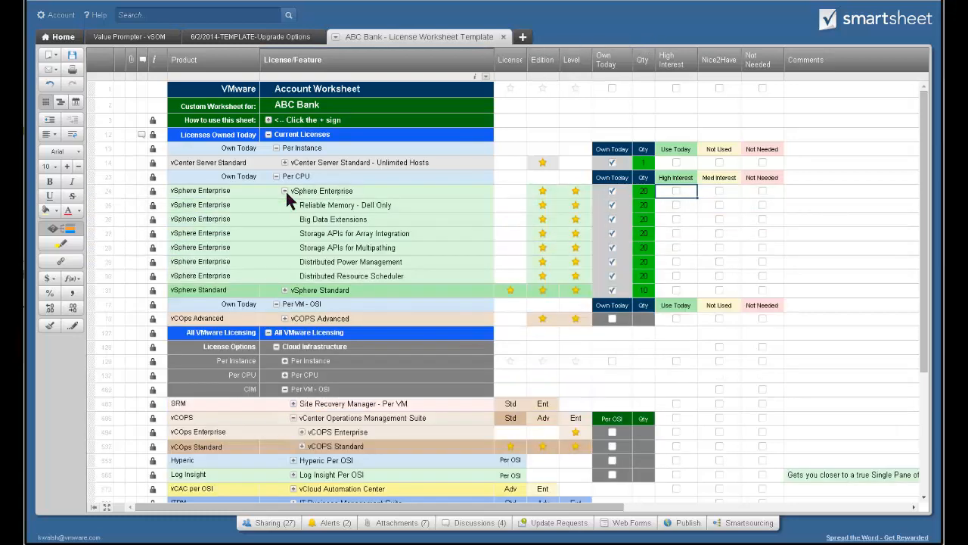
pyautogui.click(285, 190)
pyautogui.click(285, 205)
pyautogui.click(284, 204)
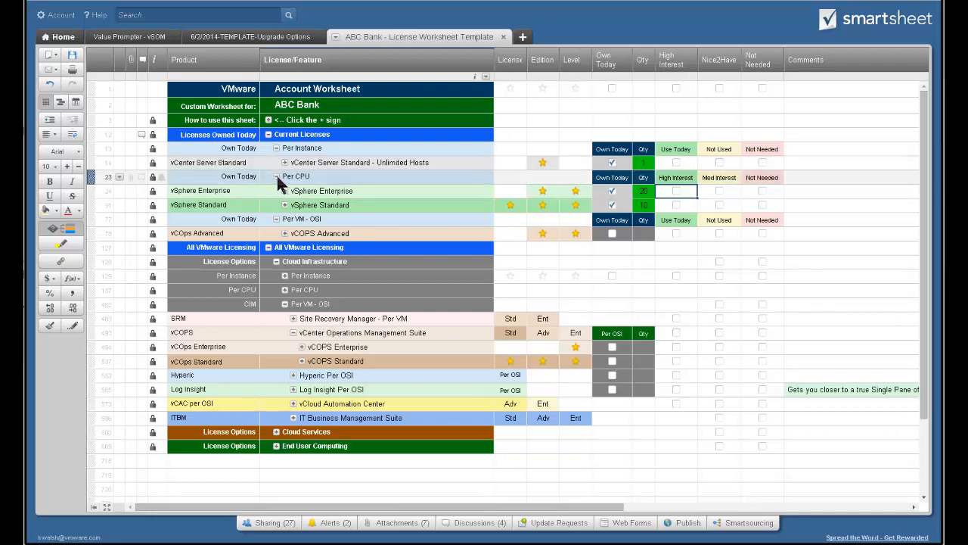
pyautogui.click(354, 162)
pyautogui.click(347, 194)
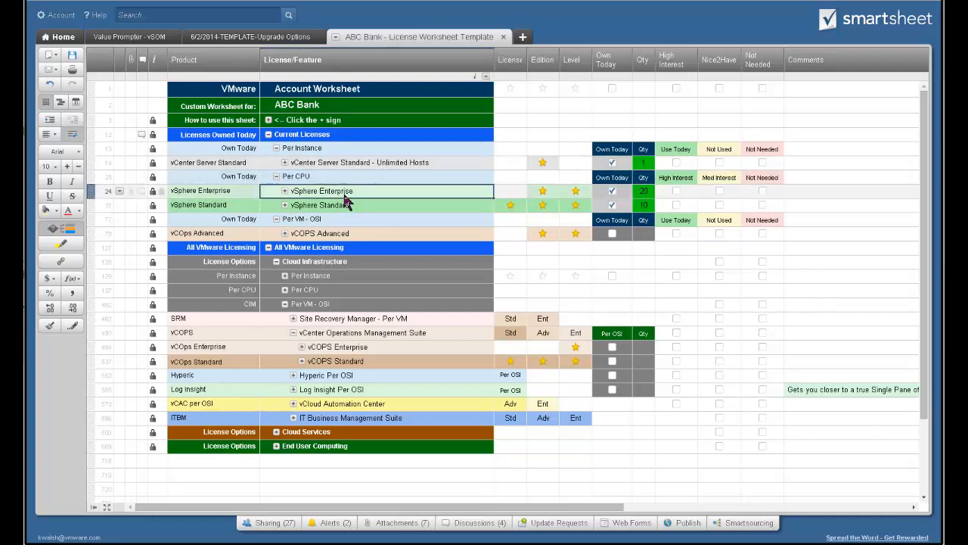
# Step: Mark vCOPS Advanced in Current Licenses as owned today with a quantity of 100, and expand its feature rows
pyautogui.click(361, 236)
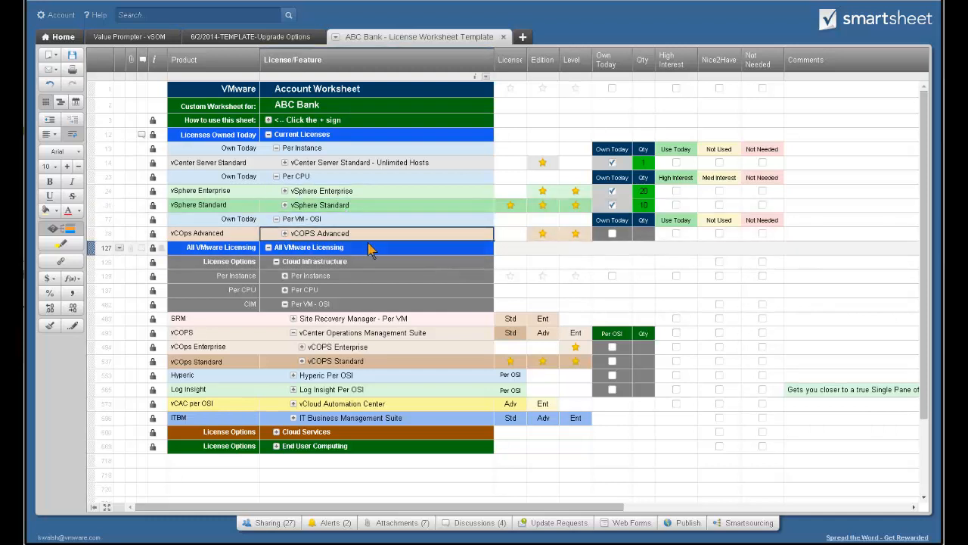
pyautogui.click(612, 233)
pyautogui.click(648, 237)
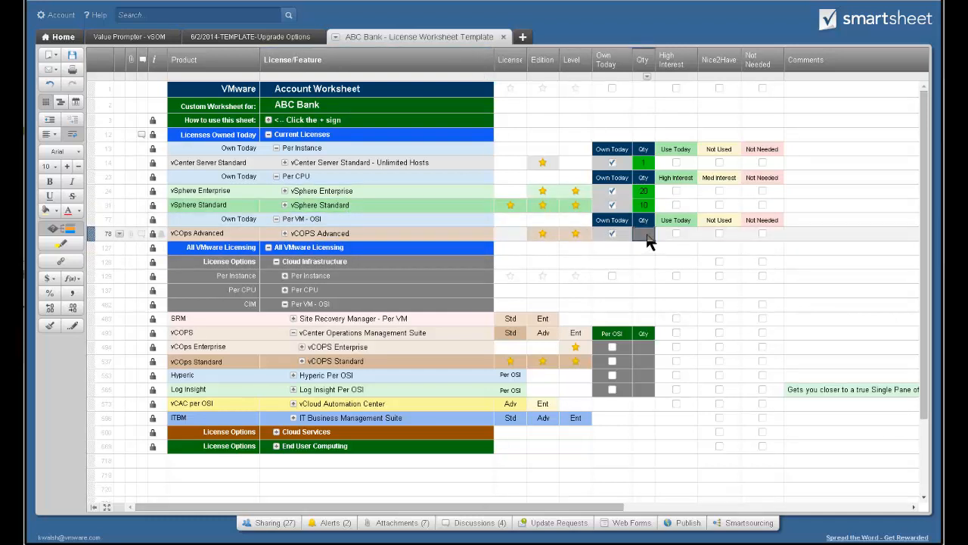
pyautogui.write('100')
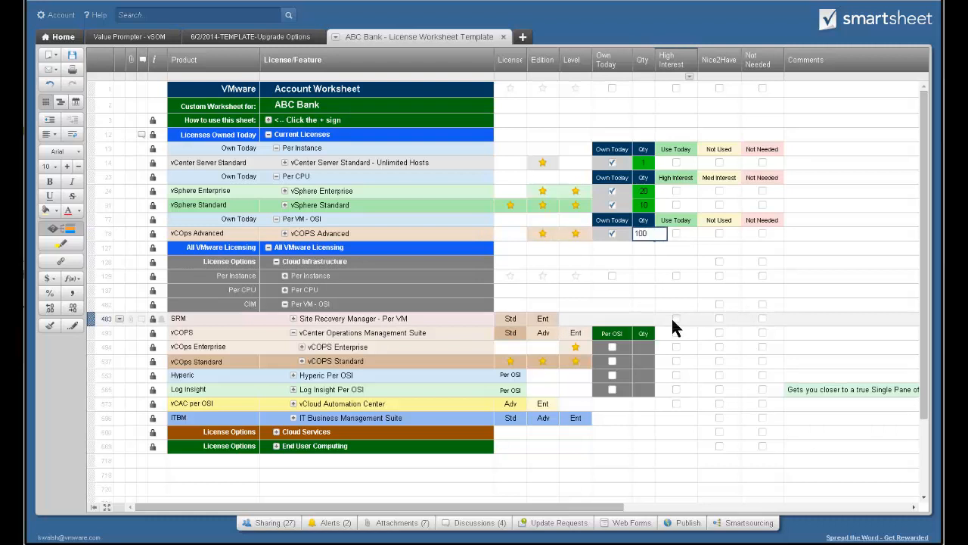
pyautogui.press('Return')
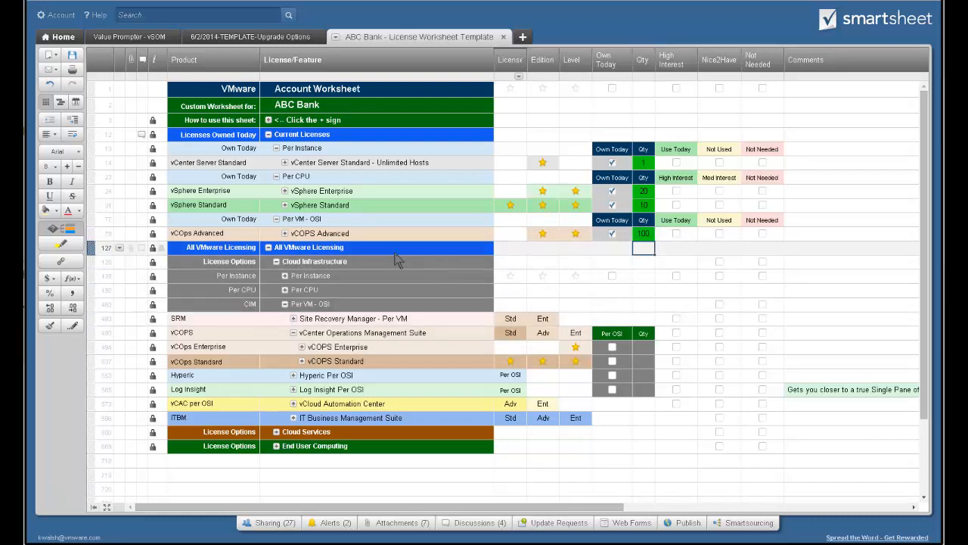
pyautogui.click(283, 233)
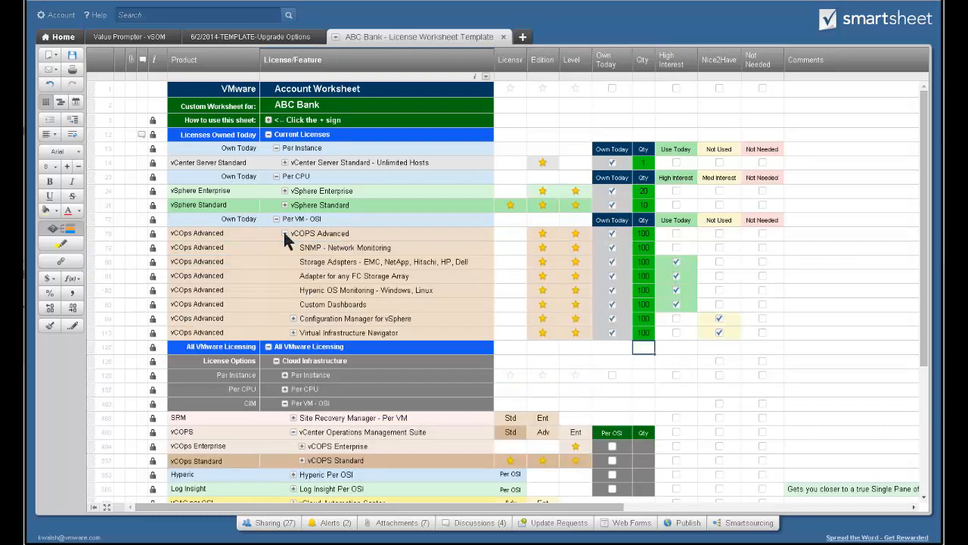
# Step: Collapse vCOPS Advanced and the Per VM - OSI group, and briefly expand Per Instance under Cloud Infrastructure to view its products
pyautogui.click(283, 233)
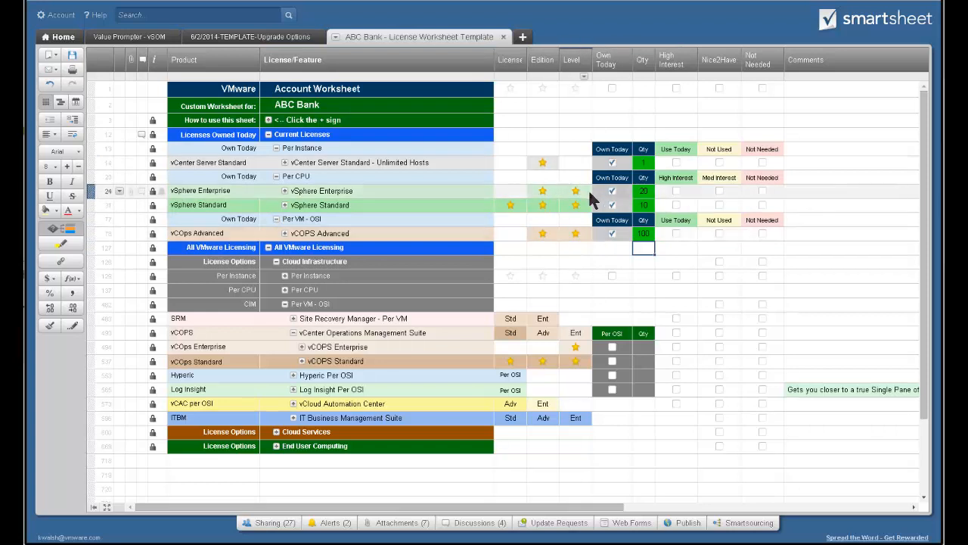
pyautogui.click(285, 304)
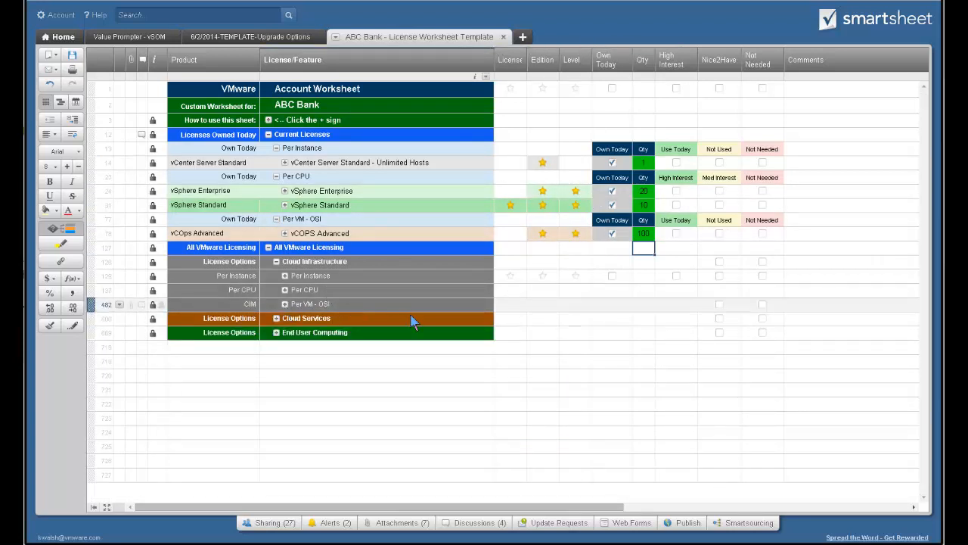
pyautogui.click(286, 276)
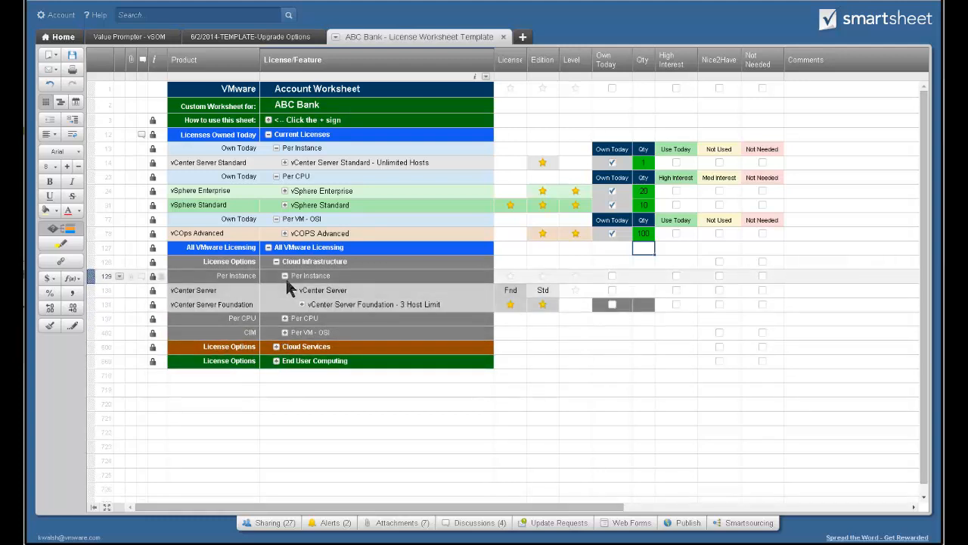
pyautogui.click(285, 276)
# Step: Expand Per CPU and vSphere Enterprise Plus under Cloud Infrastructure, and mark vSphere Enterprise Plus as Upgrade To
pyautogui.click(286, 290)
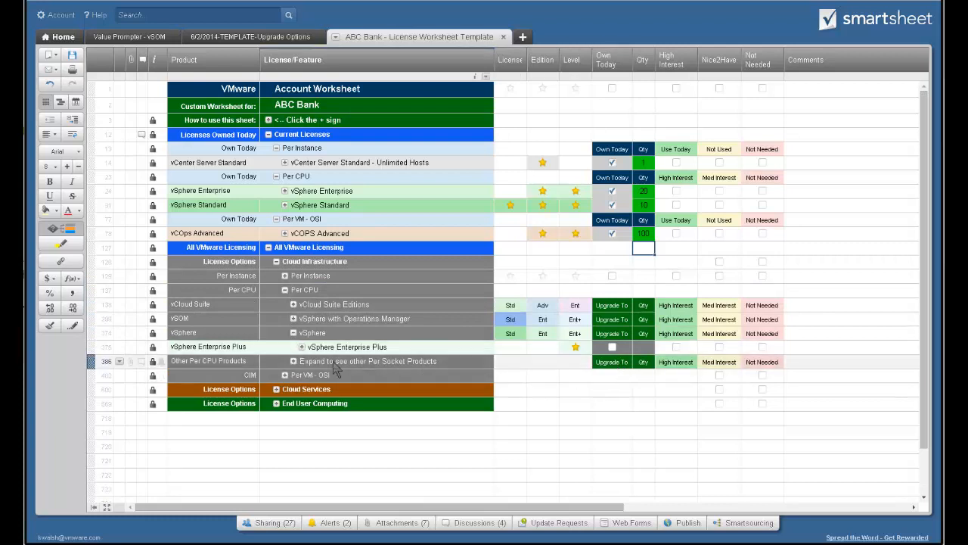
pyautogui.click(302, 347)
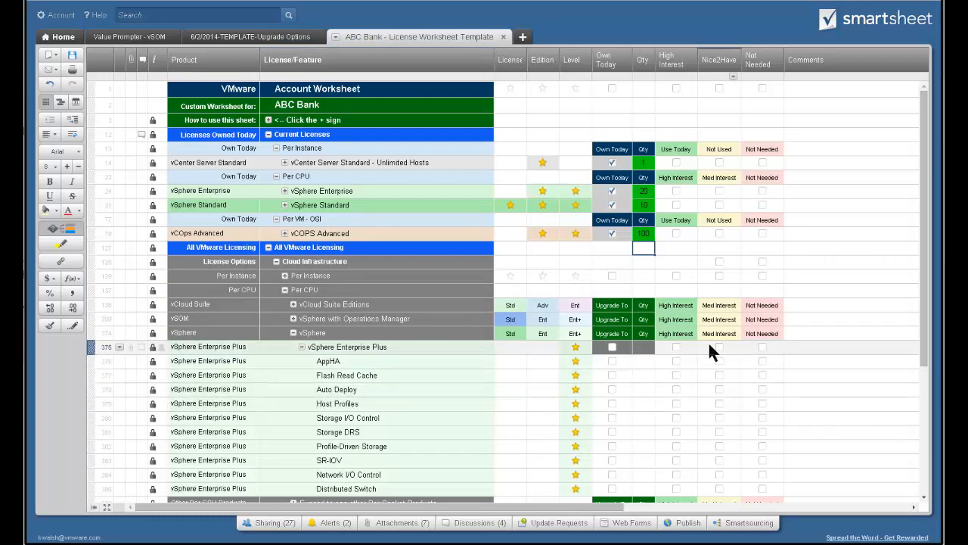
pyautogui.scroll(-3, 665, 361)
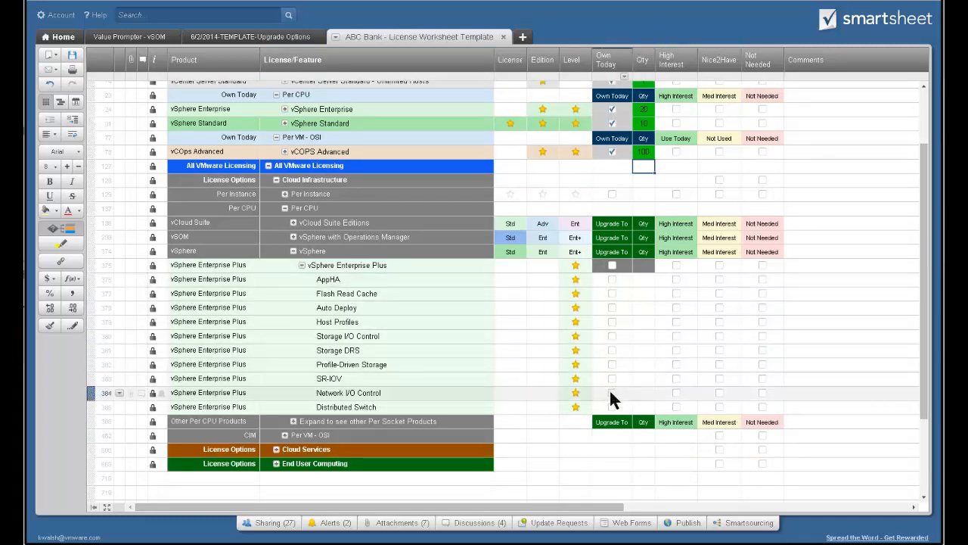
pyautogui.click(612, 265)
pyautogui.click(612, 265)
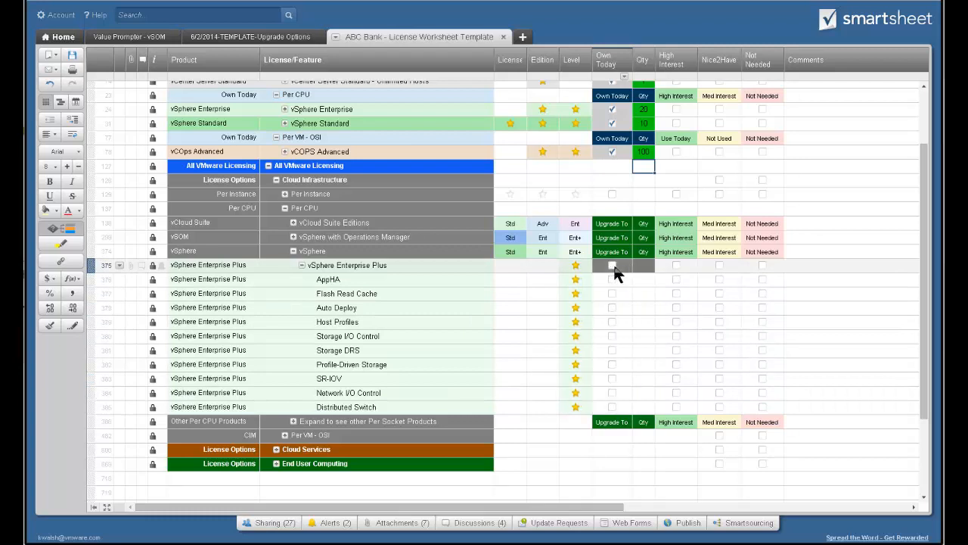
pyautogui.click(612, 266)
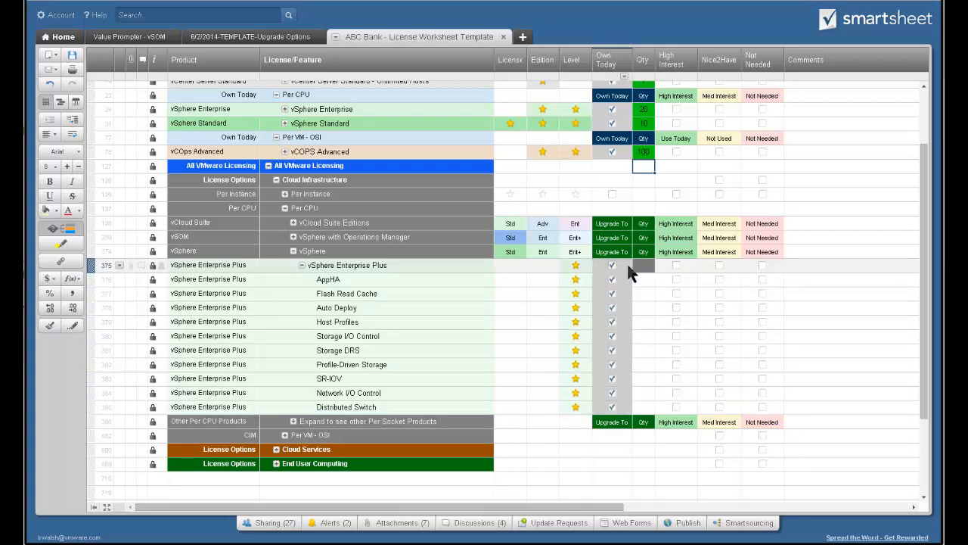
# Step: Set the vSphere Enterprise Plus upgrade quantity to 30
pyautogui.click(642, 266)
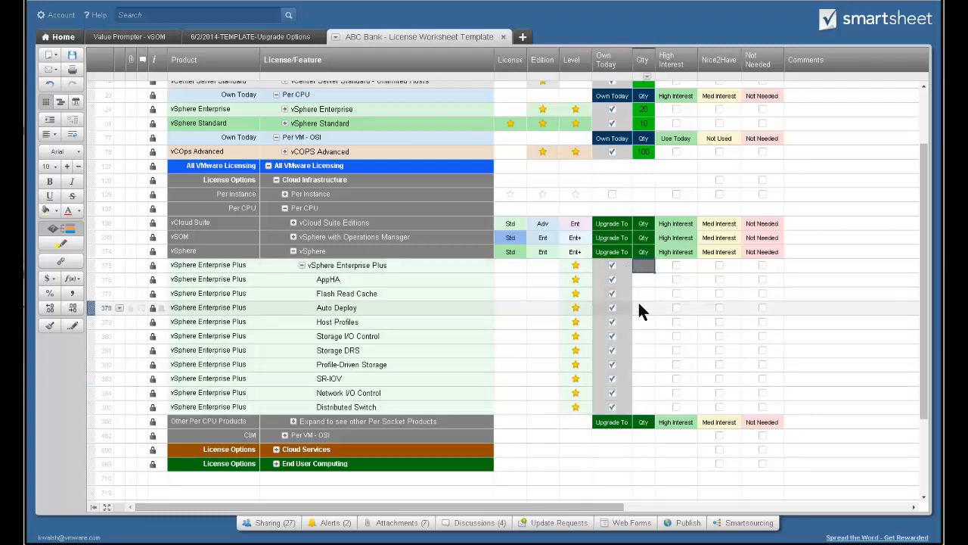
pyautogui.write('30')
pyautogui.press('Return')
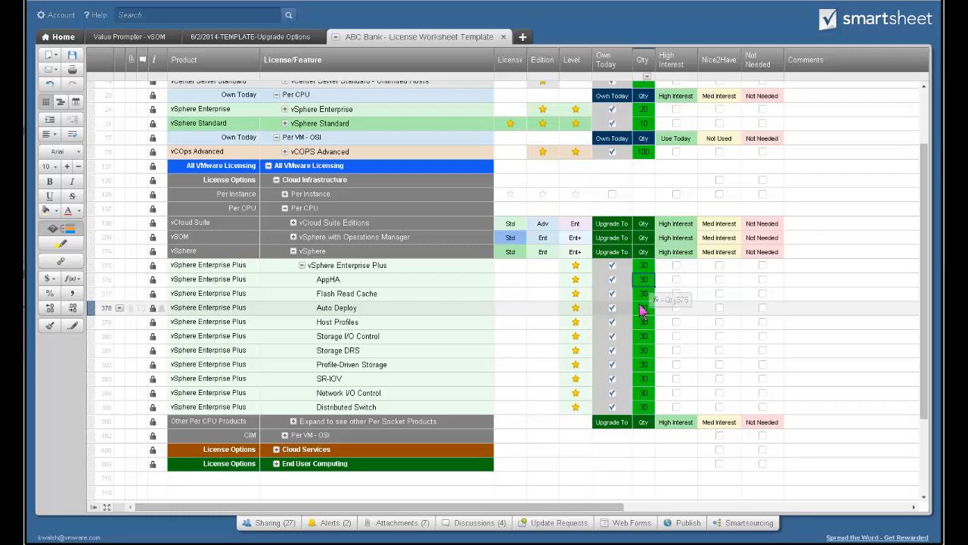
# Step: Change the vSphere Enterprise Plus upgrade quantity to 20
pyautogui.press('Up')
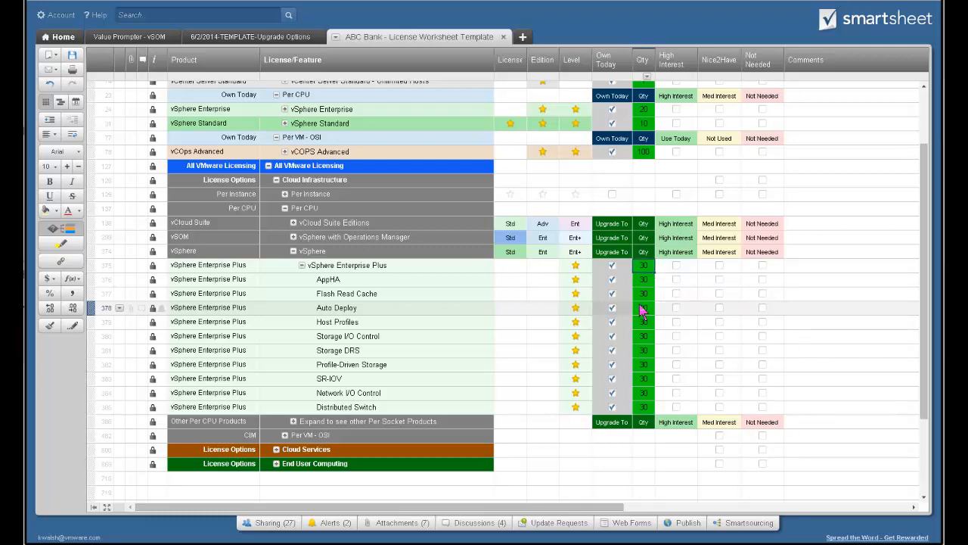
pyautogui.write('20')
pyautogui.press('Tab')
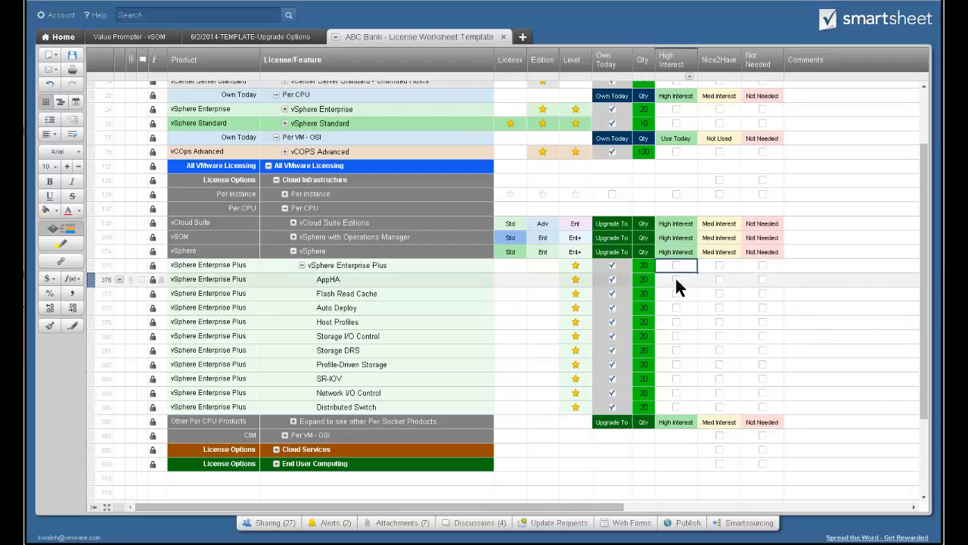
# Step: Mark AppHA, Flash Read Cache, Storage I/O Control and Profile-Driven Storage under vSphere Enterprise Plus as High Interest
pyautogui.click(676, 279)
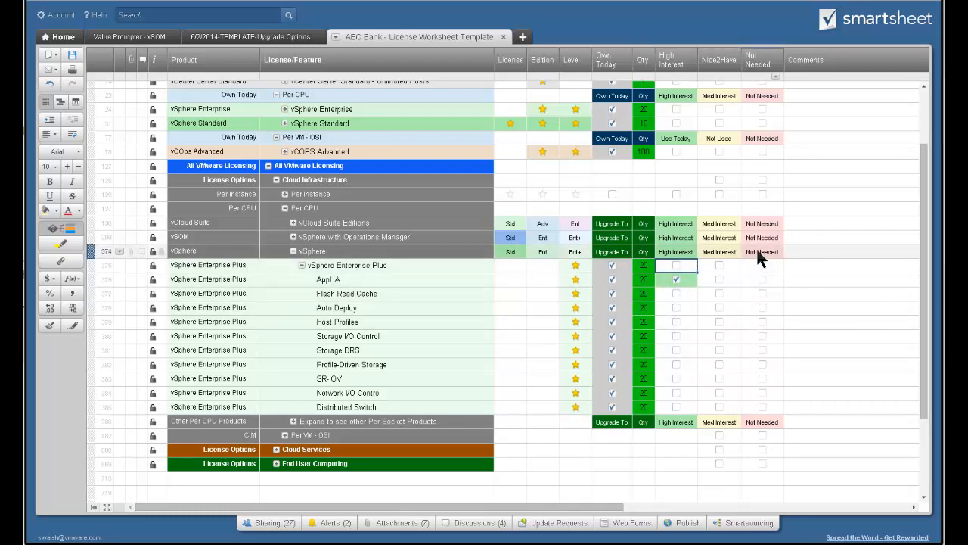
pyautogui.click(761, 294)
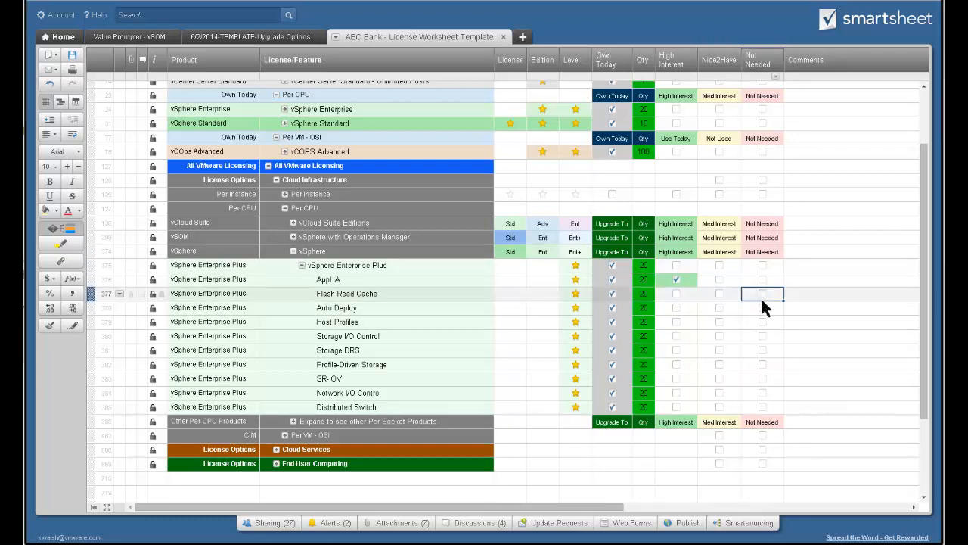
pyautogui.click(676, 294)
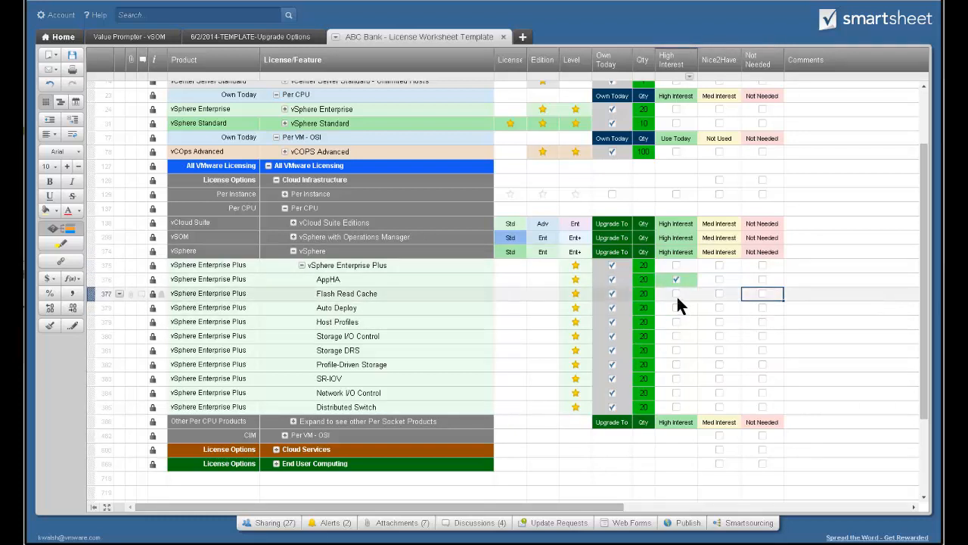
pyautogui.click(676, 336)
pyautogui.click(676, 365)
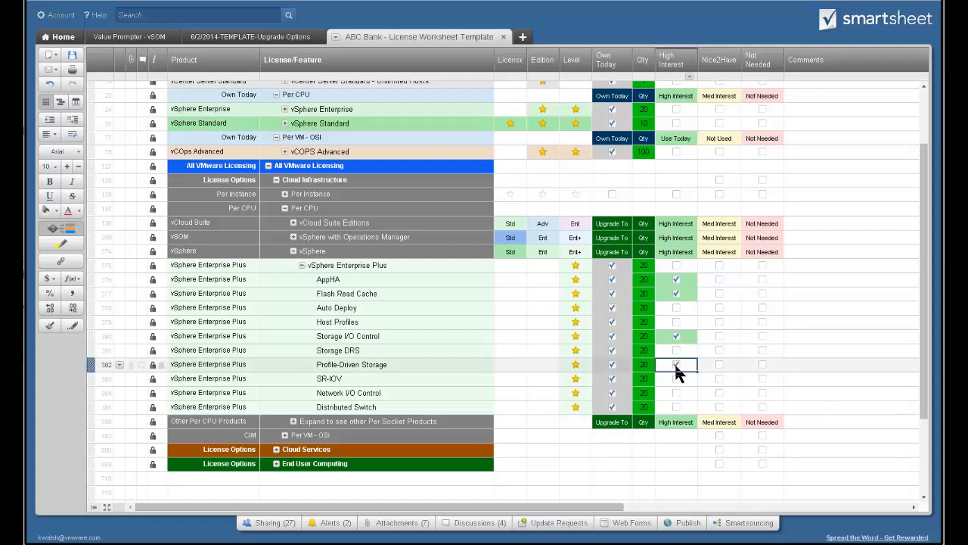
# Step: Enter the comment "High App Avail = Lower SLA Times" for the AppHA feature
pyautogui.moveTo(612, 507); pyautogui.dragTo(681, 513)
pyautogui.click(732, 282)
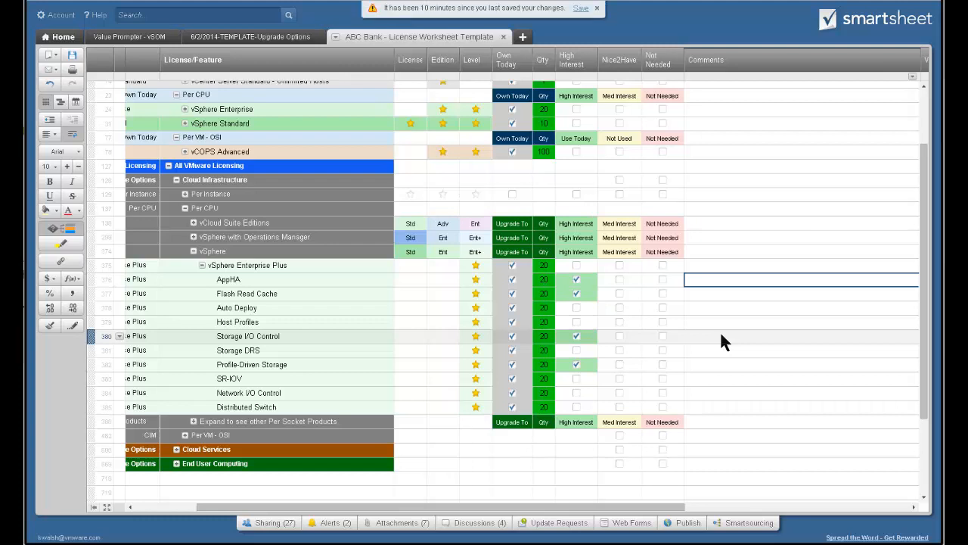
pyautogui.write('i')
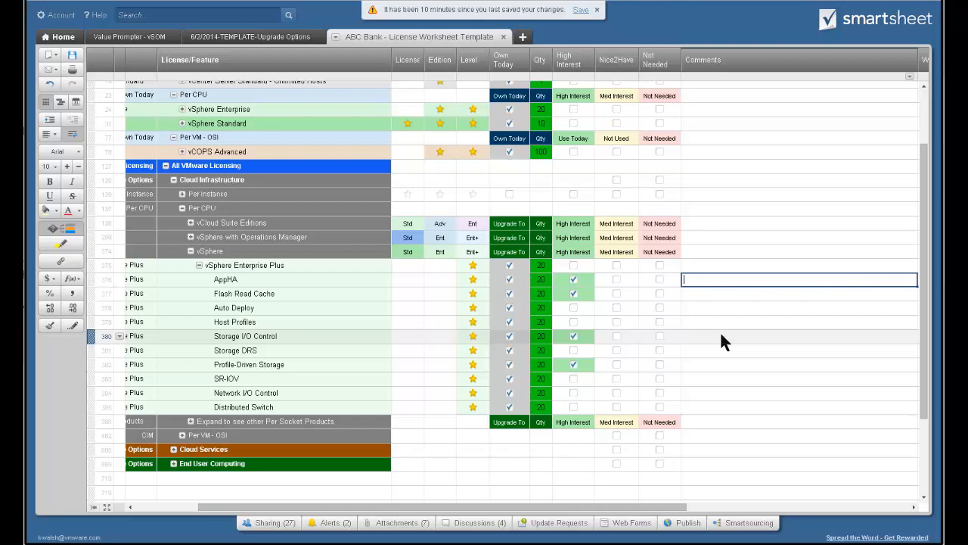
pyautogui.write('High App Avail = Lower SLA Times')
pyautogui.press('Return')
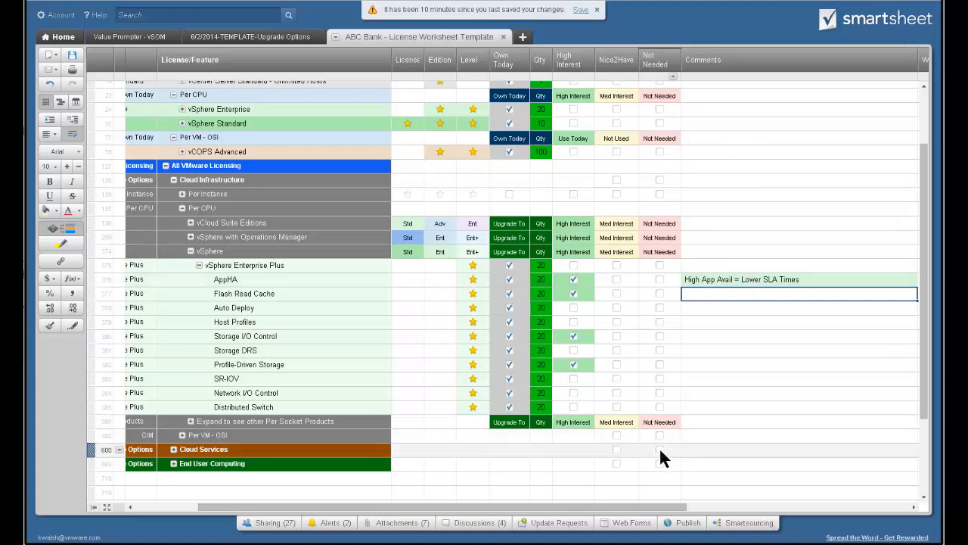
# Step: Collapse vSphere Enterprise Plus, expand vCloud Suite Editions, and examine the components of vCloud Suite Advanced and vCloud Suite Standard
pyautogui.moveTo(482, 508); pyautogui.dragTo(418, 508)
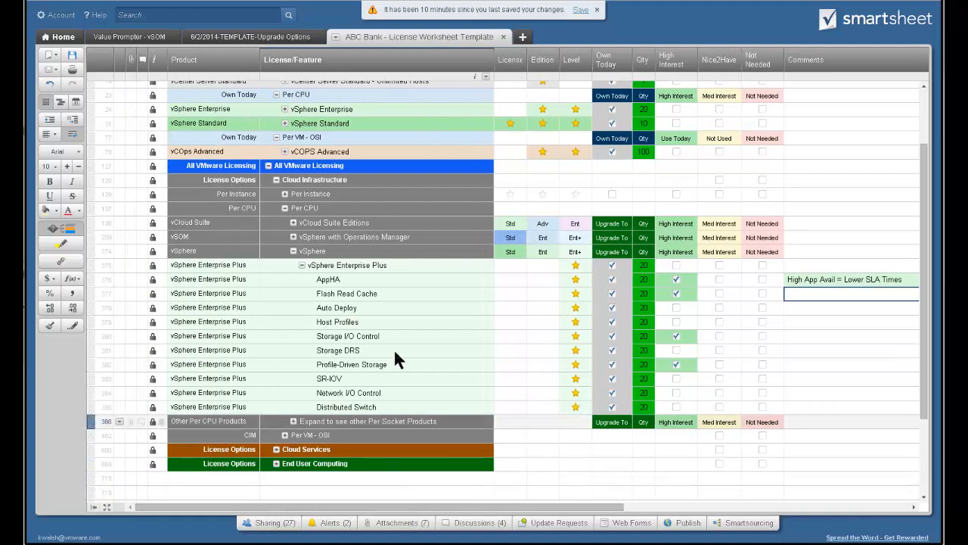
pyautogui.click(302, 265)
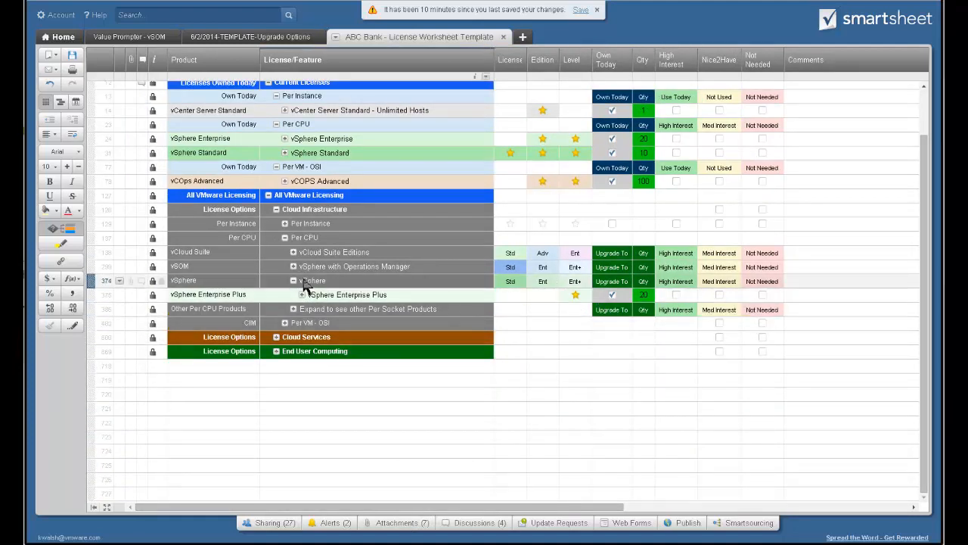
pyautogui.click(294, 252)
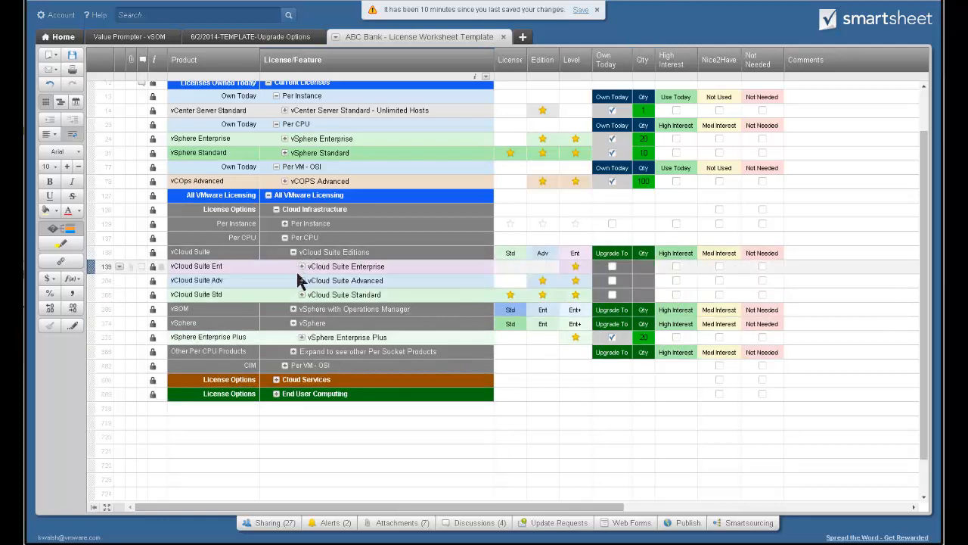
pyautogui.click(302, 280)
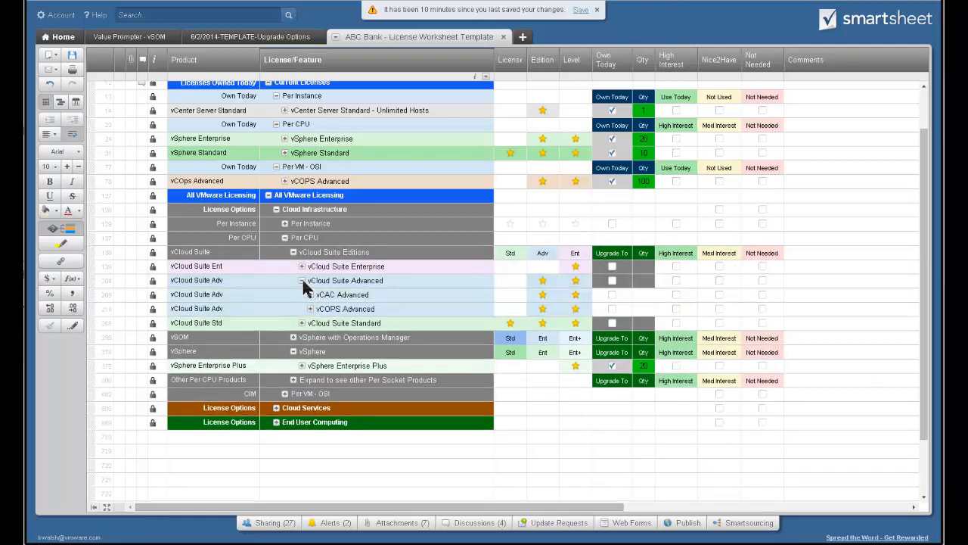
pyautogui.click(302, 280)
pyautogui.click(302, 295)
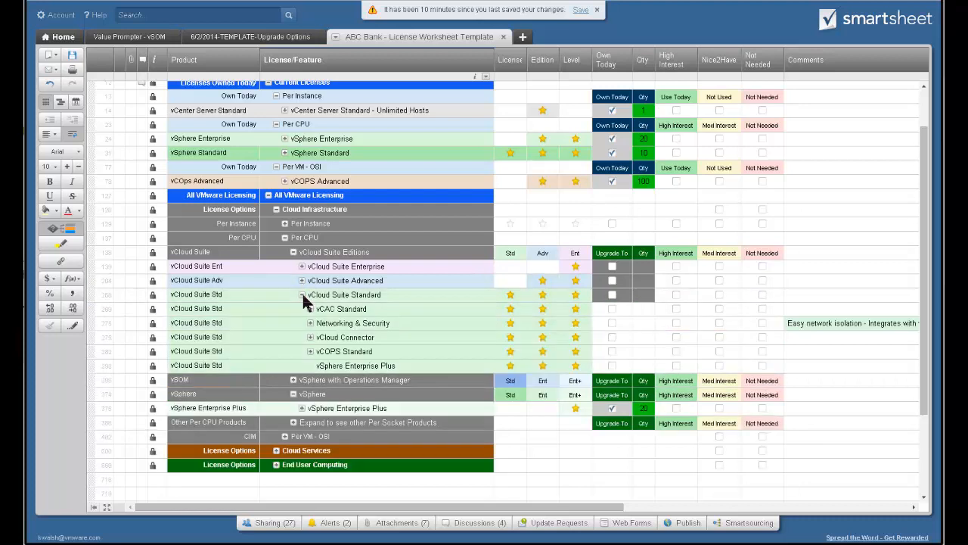
pyautogui.click(302, 294)
# Step: Expand vCloud Suite Advanced and mark it as Upgrade To with a quantity of 20
pyautogui.click(302, 280)
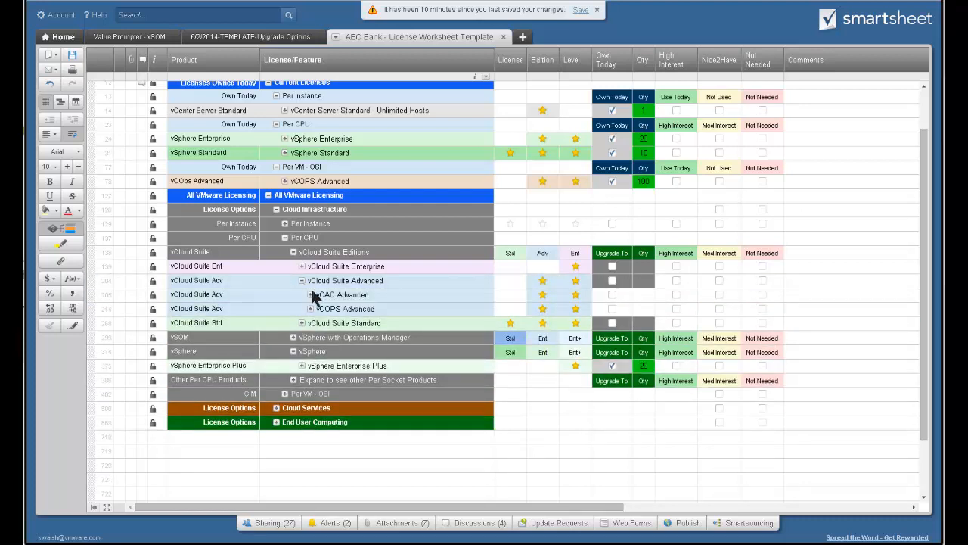
pyautogui.click(611, 281)
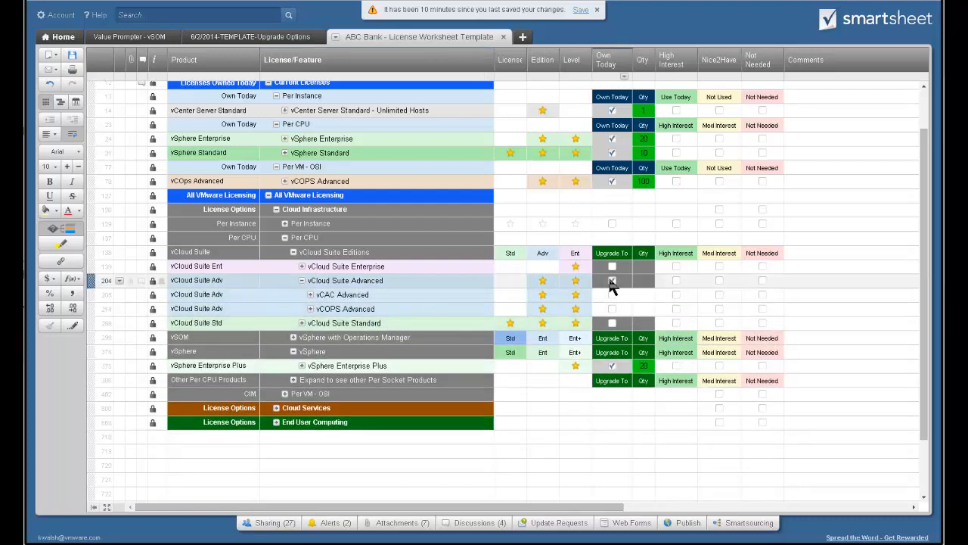
pyautogui.click(640, 283)
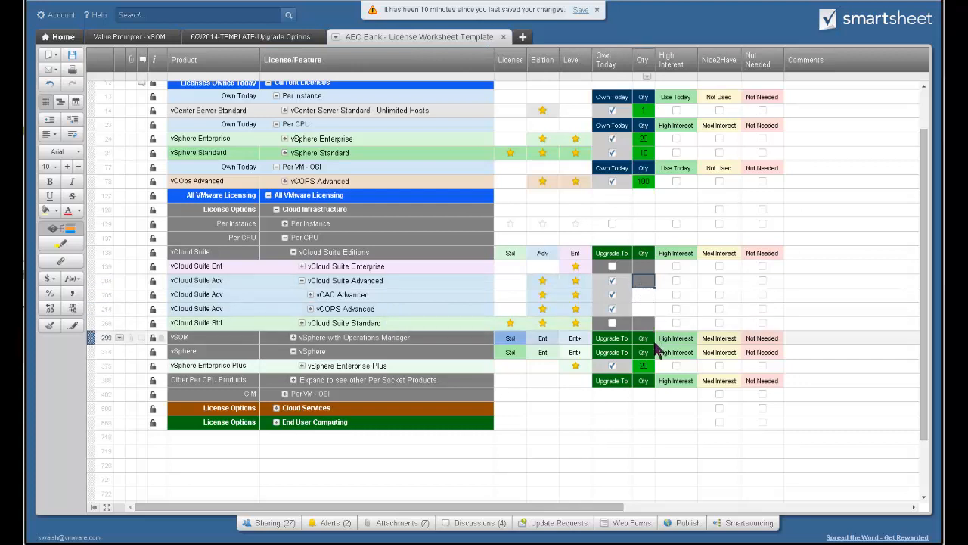
pyautogui.write('20')
pyautogui.press('Right')
pyautogui.press('Left')
pyautogui.press('Left')
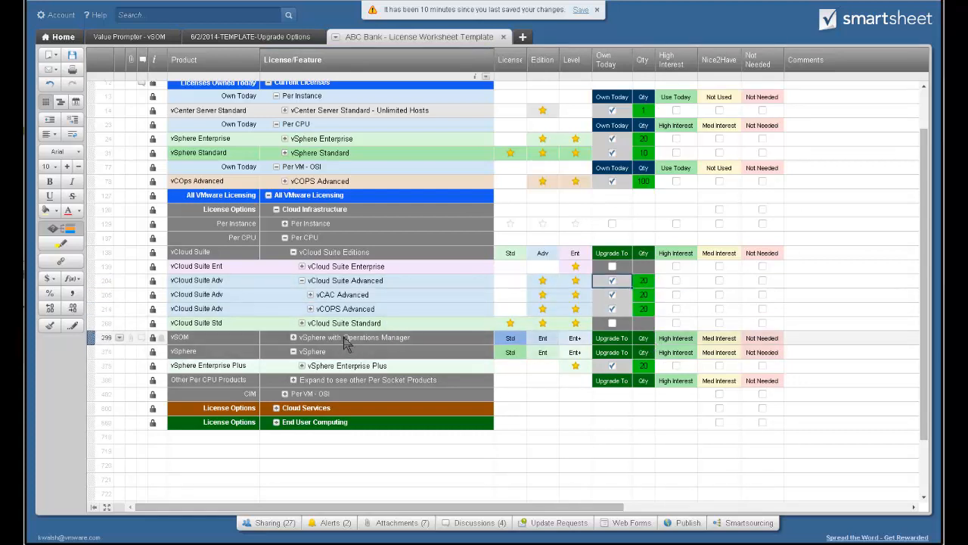
# Step: Expand vCOPS Advanced under vCloud Suite Advanced and its Hyperic OS Monitoring group to examine the features, and collapse both again
pyautogui.click(310, 309)
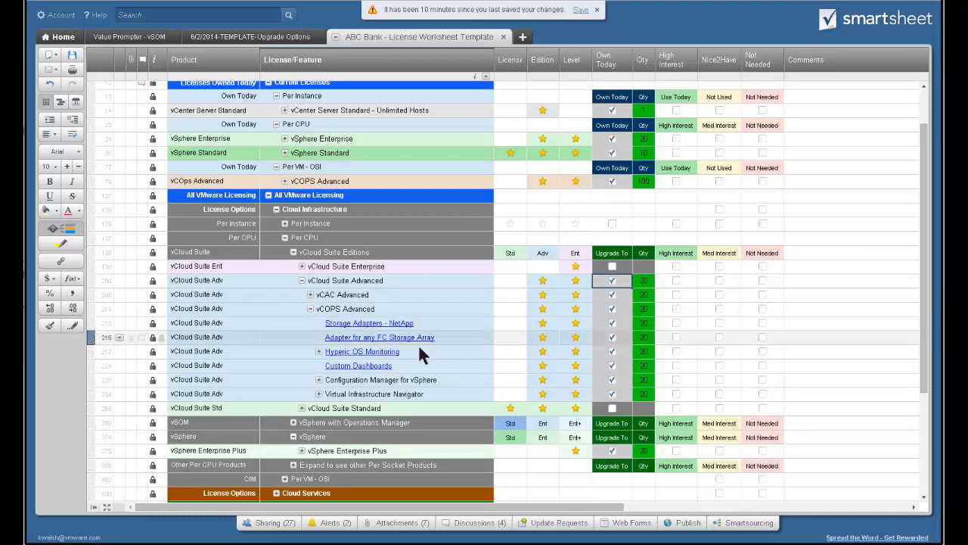
pyautogui.click(676, 323)
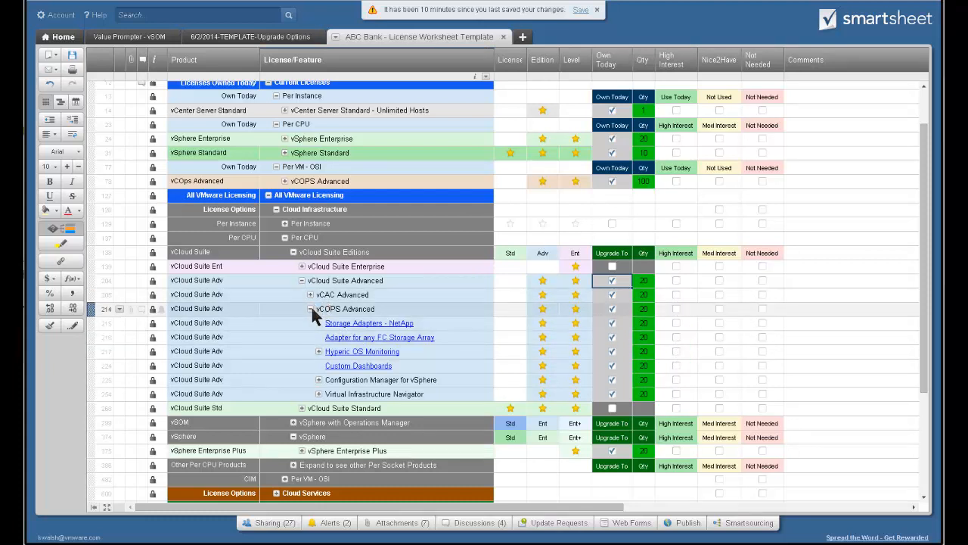
pyautogui.click(318, 352)
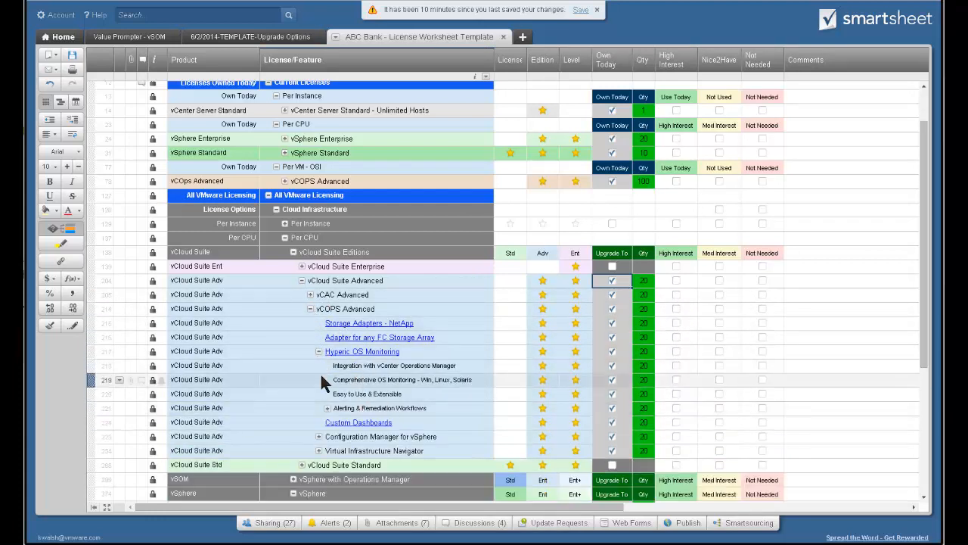
pyautogui.click(319, 351)
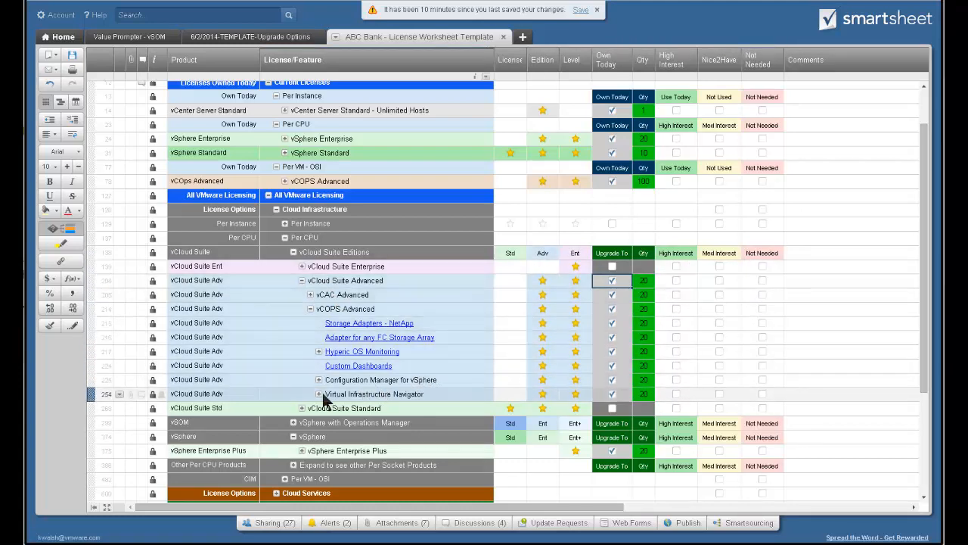
pyautogui.click(310, 309)
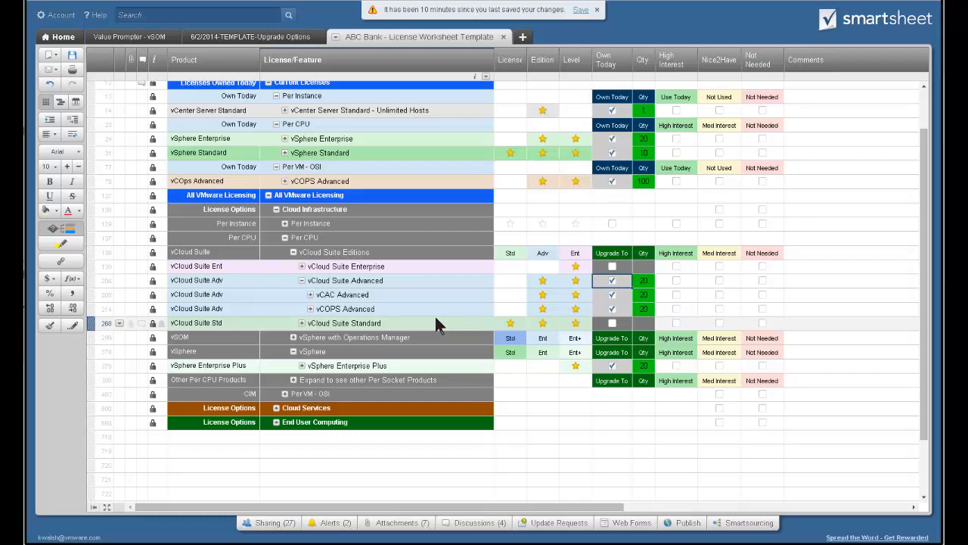
# Step: Collapse vCloud Suite Advanced, vCloud Suite Editions and Per CPU, and expand Cloud Services and End User Computing to view their license options
pyautogui.click(302, 280)
pyautogui.click(293, 252)
pyautogui.click(284, 237)
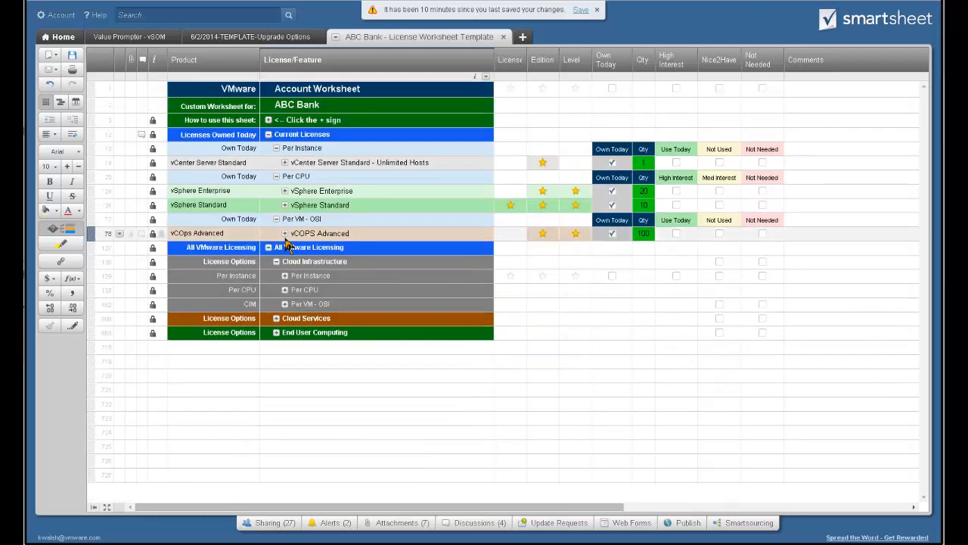
pyautogui.click(277, 318)
pyautogui.click(276, 361)
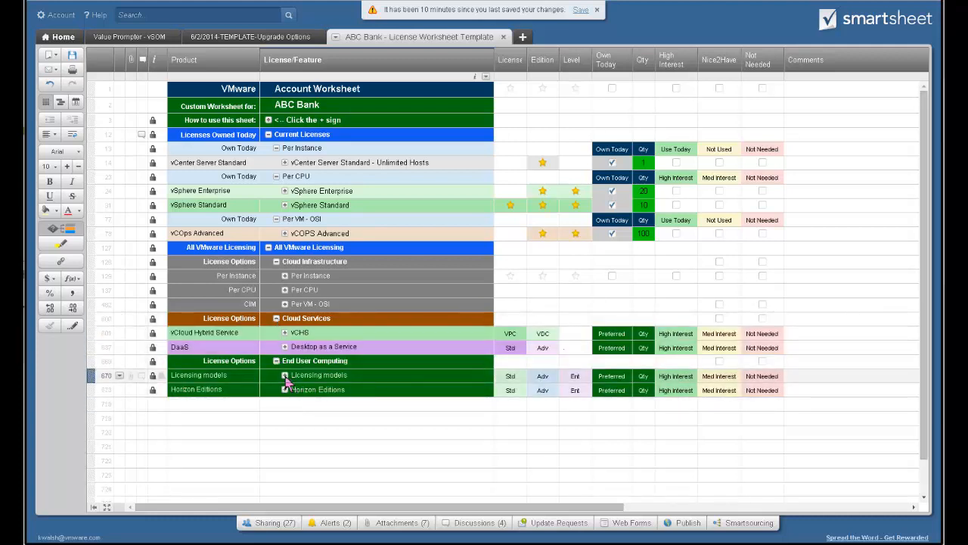
# Step: Expand Licensing models and Horizon Editions under End User Computing, along with Horizon View Standard, Horizon Advanced and Horizon Enterprise, to view their contents
pyautogui.click(284, 376)
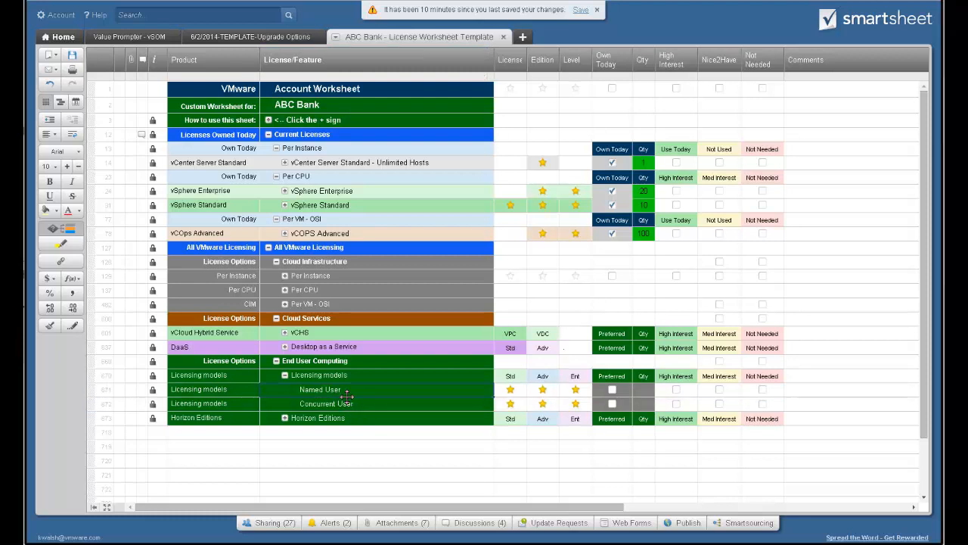
pyautogui.click(285, 418)
pyautogui.scroll(-3, 340, 393)
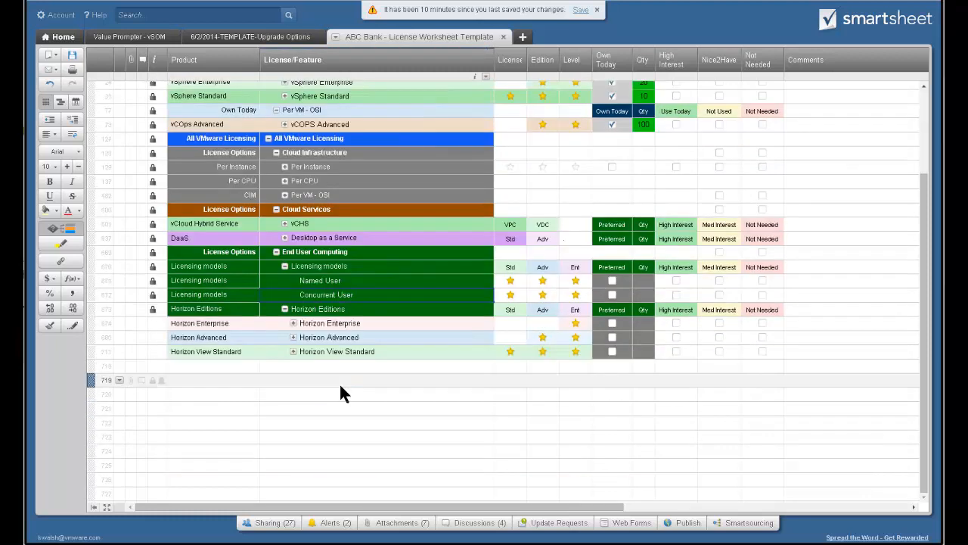
pyautogui.click(292, 351)
pyautogui.click(293, 337)
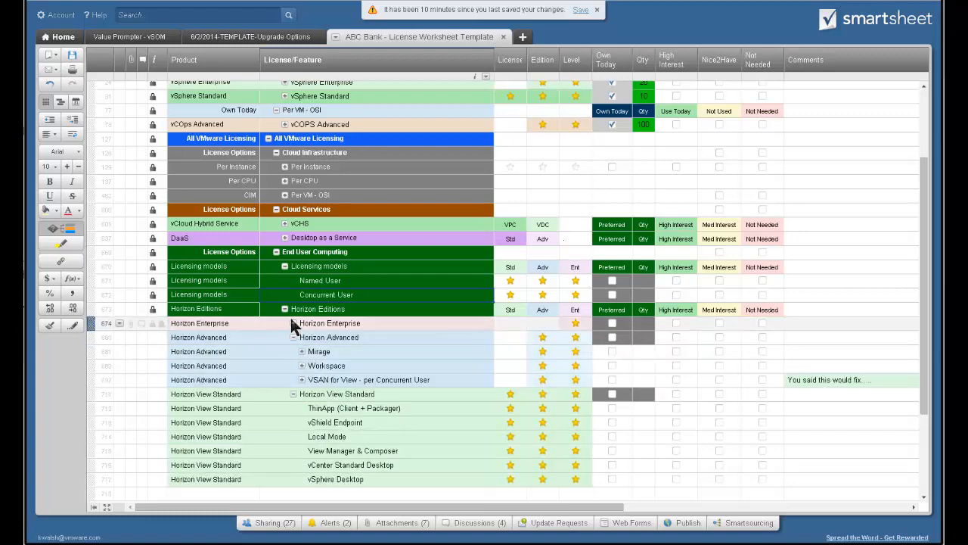
pyautogui.click(293, 323)
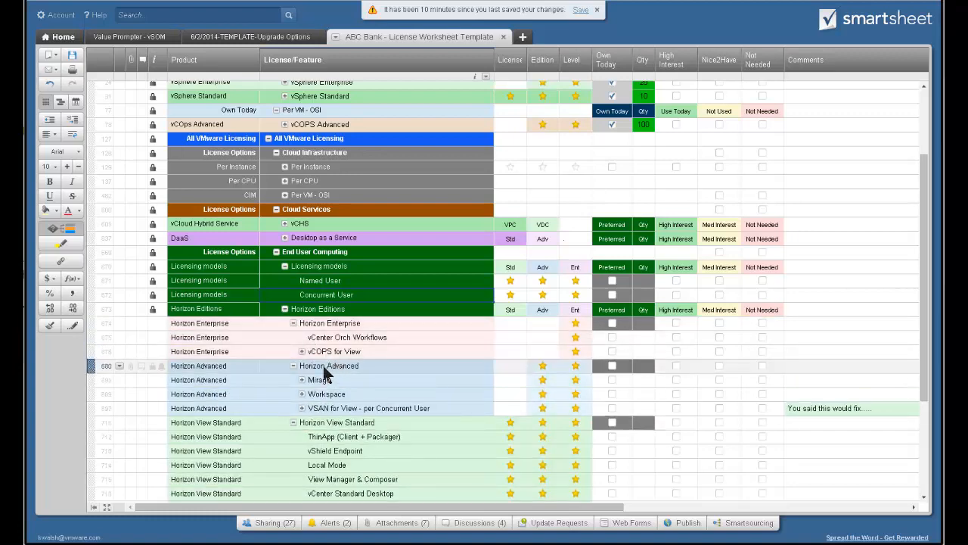
# Step: Expand Mirage and Workspace under Horizon Advanced to examine their features, and collapse both again
pyautogui.click(302, 380)
pyautogui.scroll(-3, 305, 404)
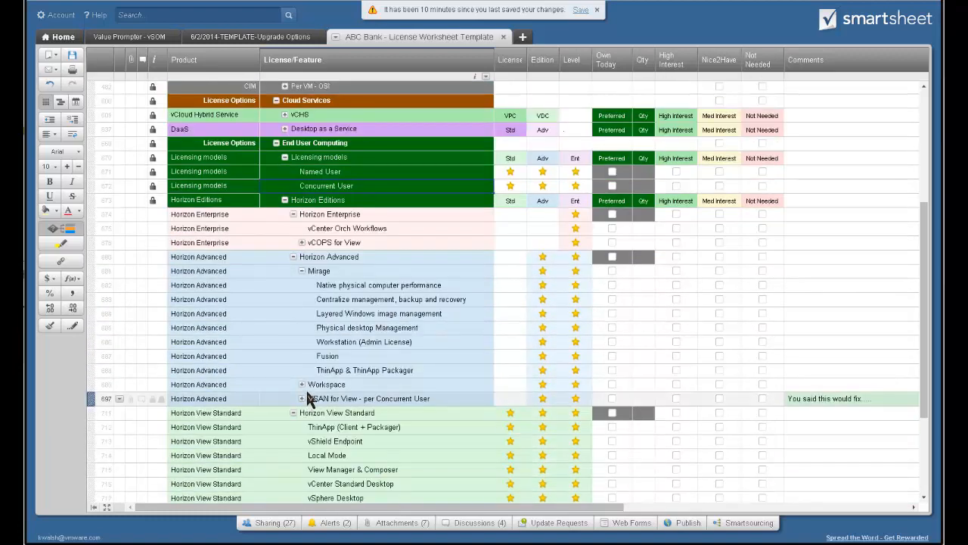
pyautogui.click(301, 383)
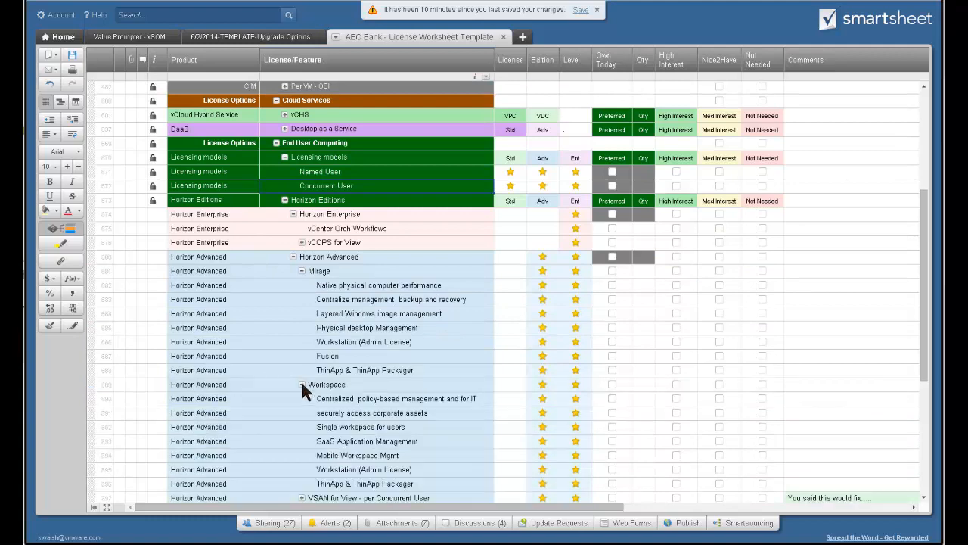
pyautogui.click(302, 270)
pyautogui.click(302, 284)
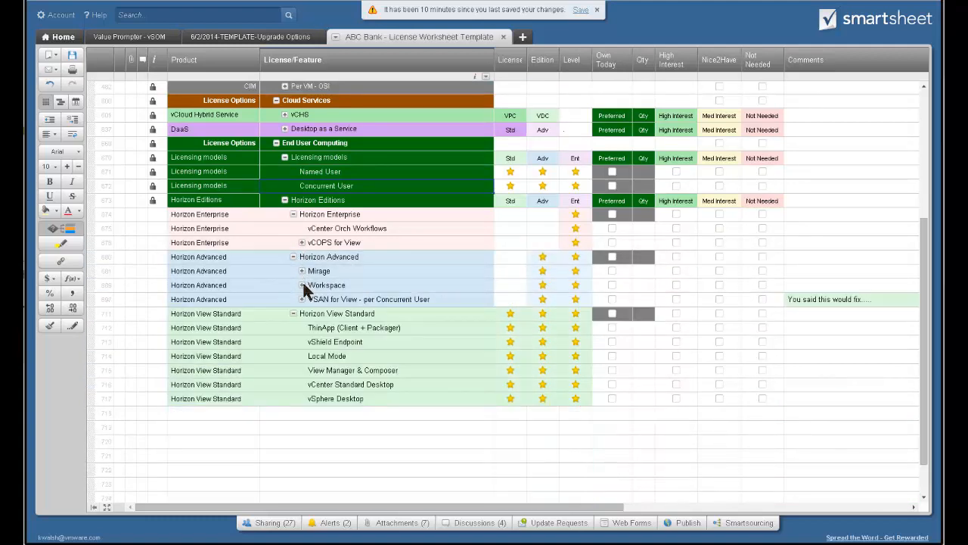
# Step: Collapse Horizon Advanced, Horizon View Standard and Horizon Enterprise, as well as the Licensing models and Horizon Editions groups
pyautogui.click(293, 257)
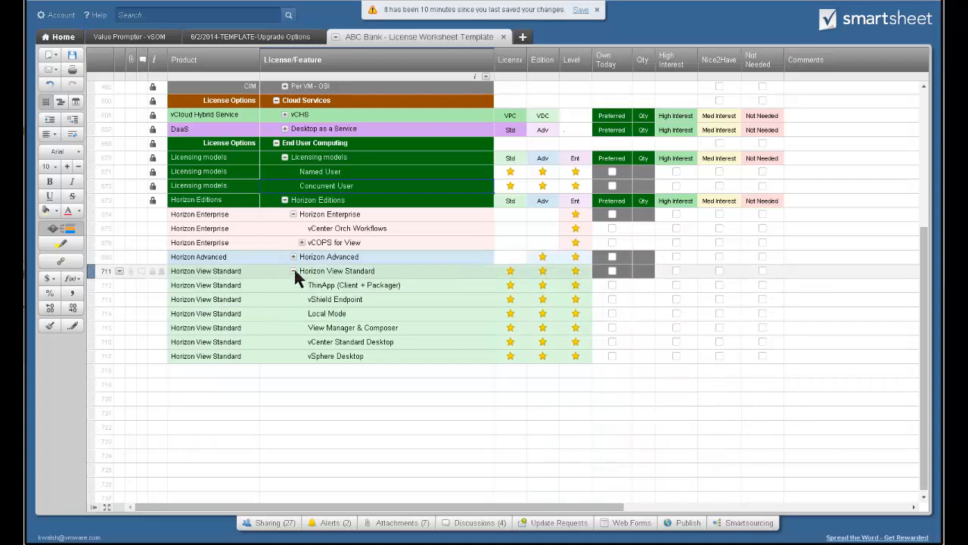
pyautogui.click(293, 270)
pyautogui.click(293, 295)
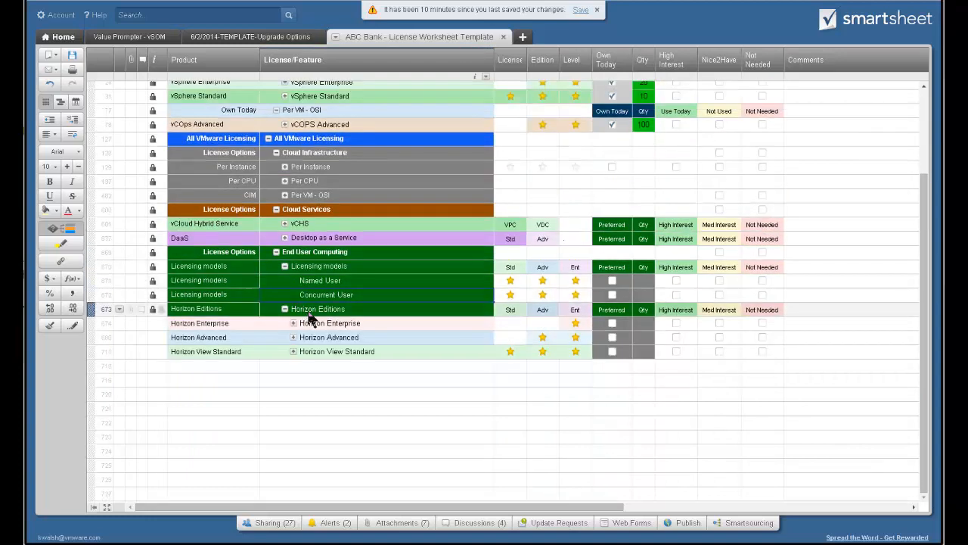
pyautogui.scroll(3, 561, 369)
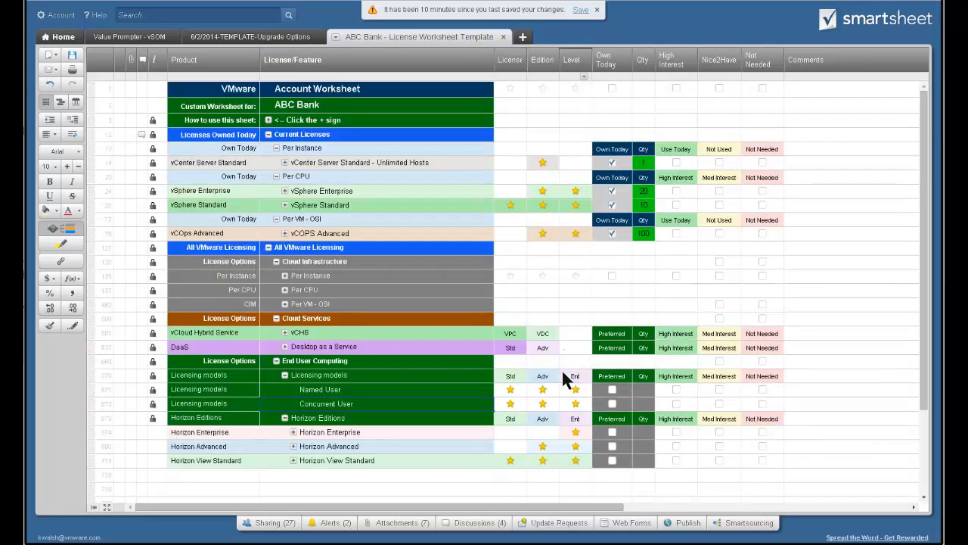
pyautogui.click(284, 375)
pyautogui.click(285, 390)
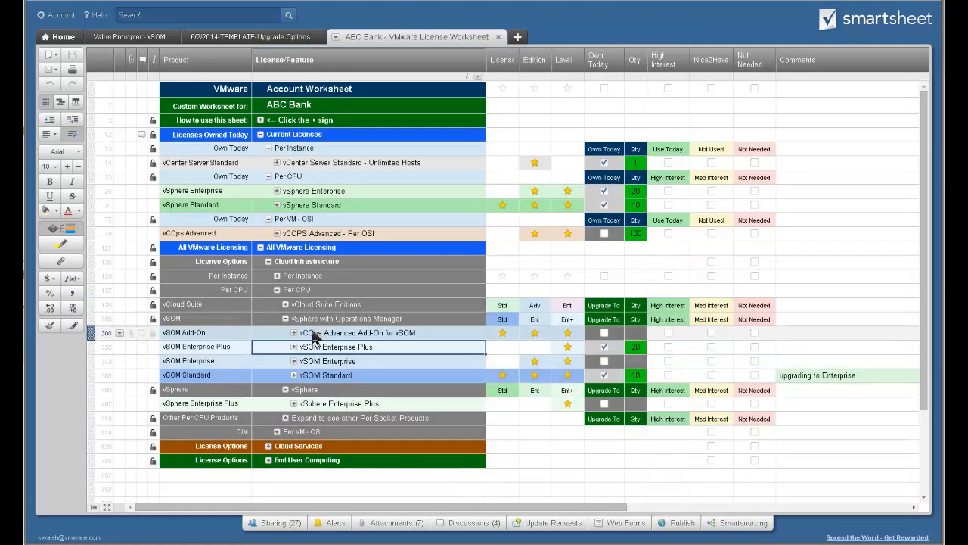
# Step: Compare the owned vSphere Enterprise quantity with the vSOM Enterprise Plus upgrade, expand vSOM Enterprise Plus to examine its feature interest, and collapse it
pyautogui.click(636, 191)
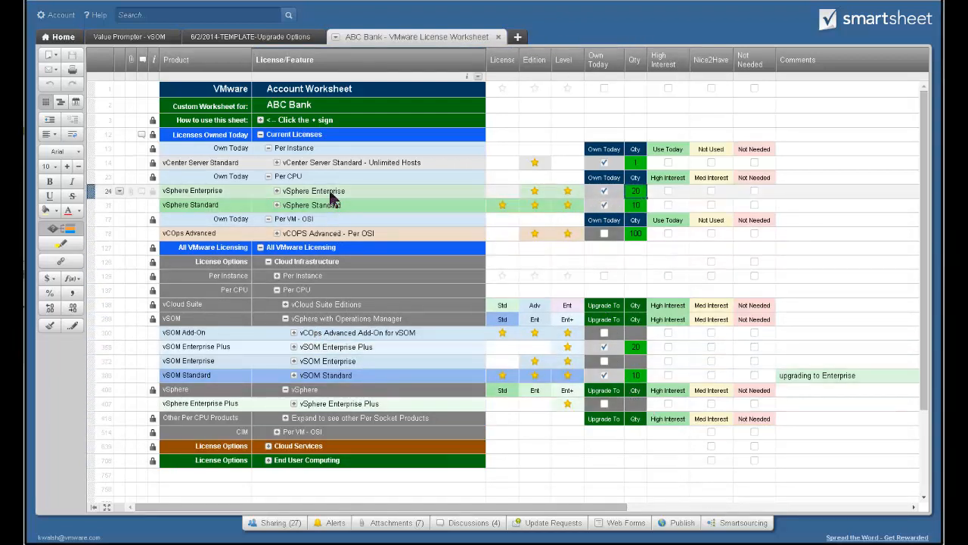
pyautogui.click(350, 347)
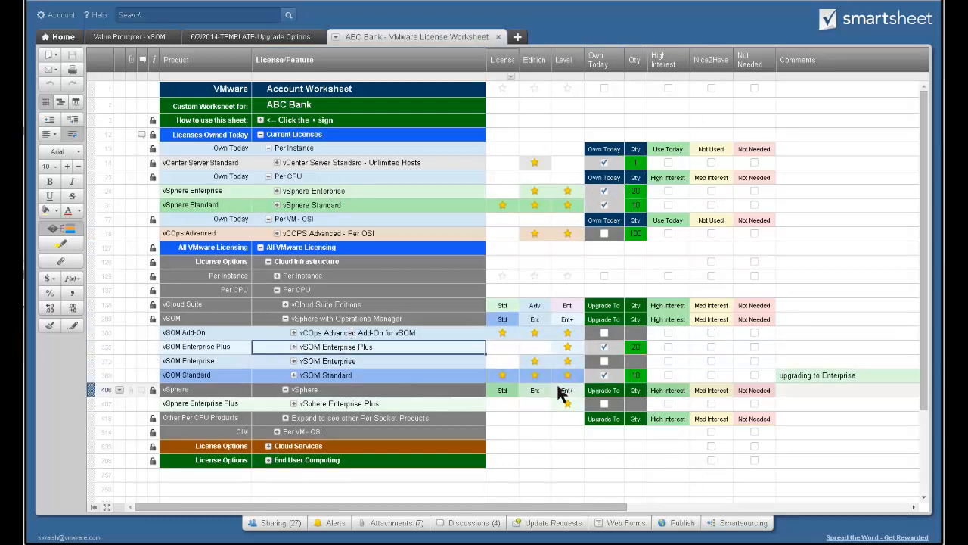
pyautogui.click(634, 348)
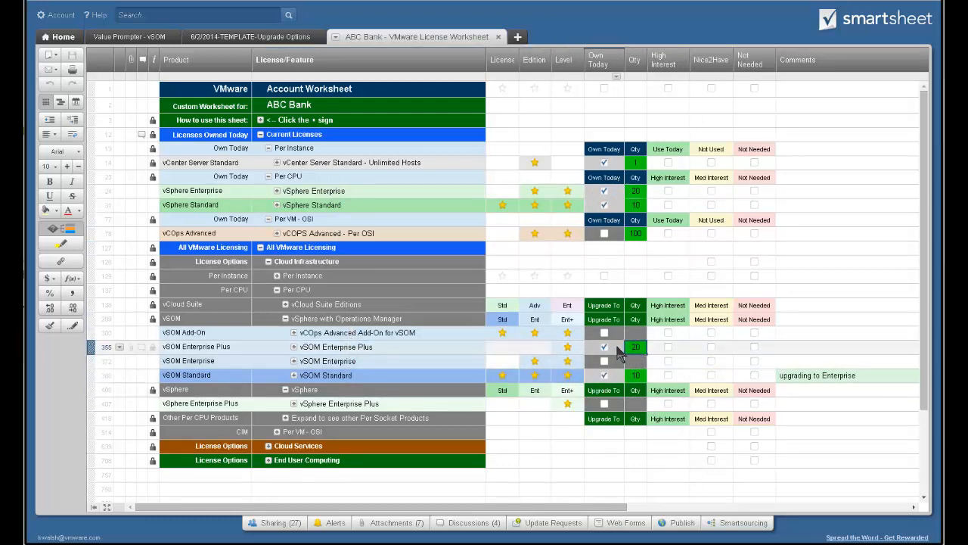
pyautogui.click(294, 347)
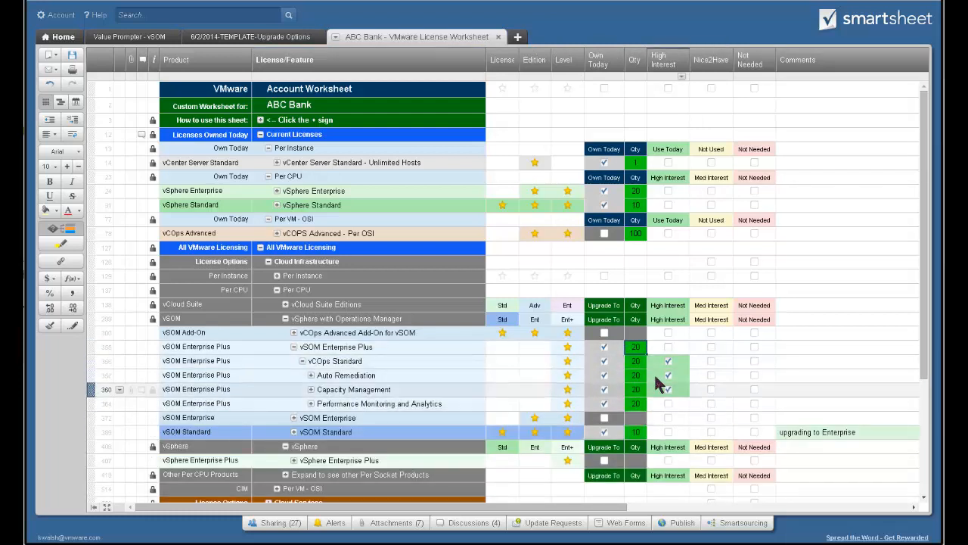
pyautogui.click(294, 347)
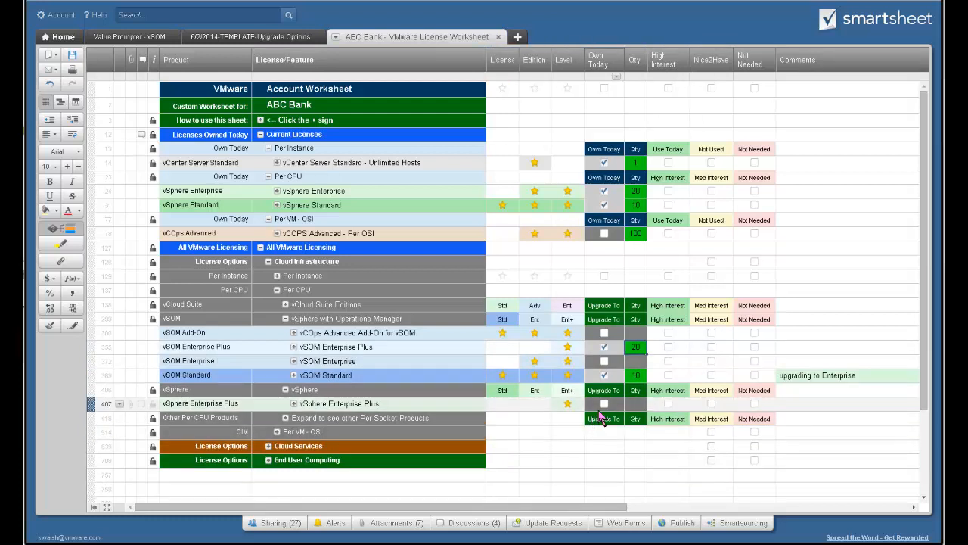
# Step: Check the sheet's publish options, including the Edit by Anyone link, and save the ABC Bank license worksheet
pyautogui.click(677, 523)
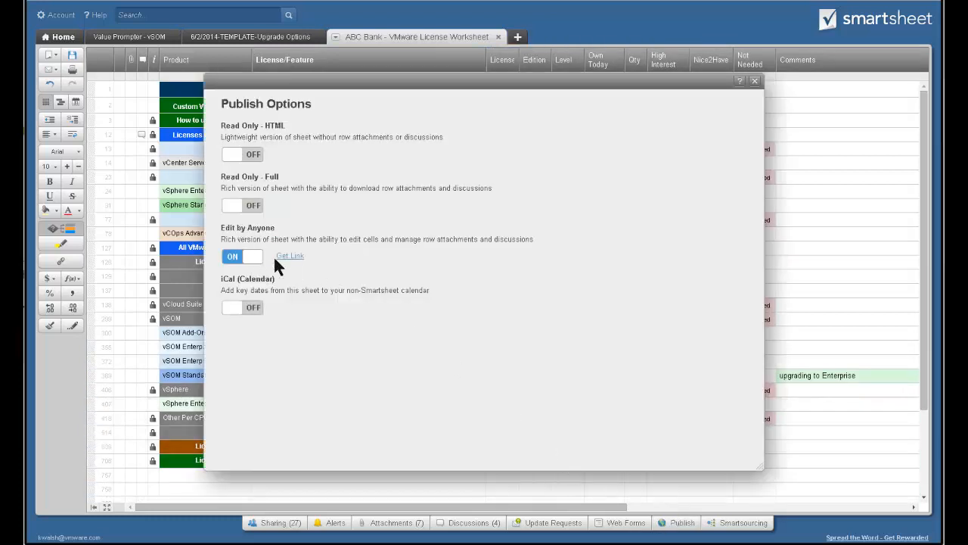
pyautogui.click(755, 81)
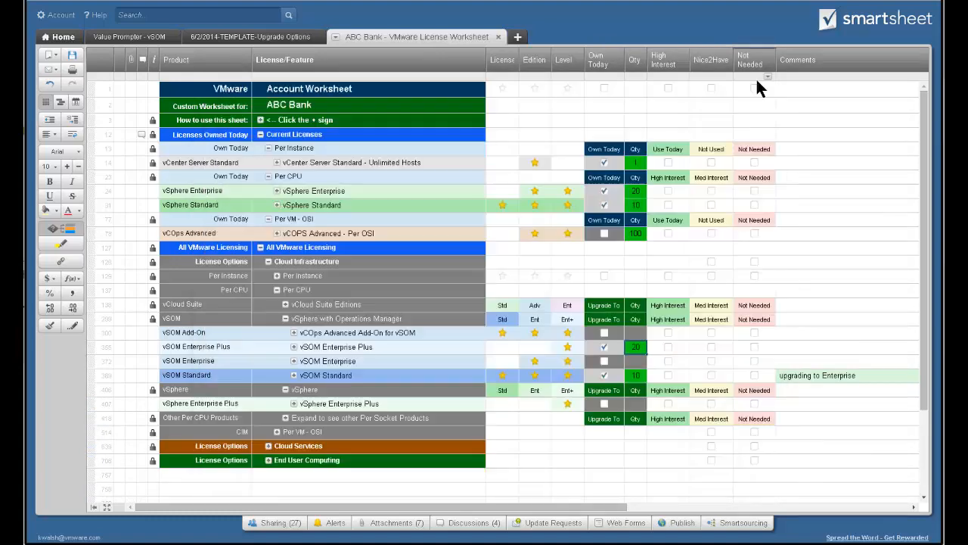
pyautogui.click(72, 55)
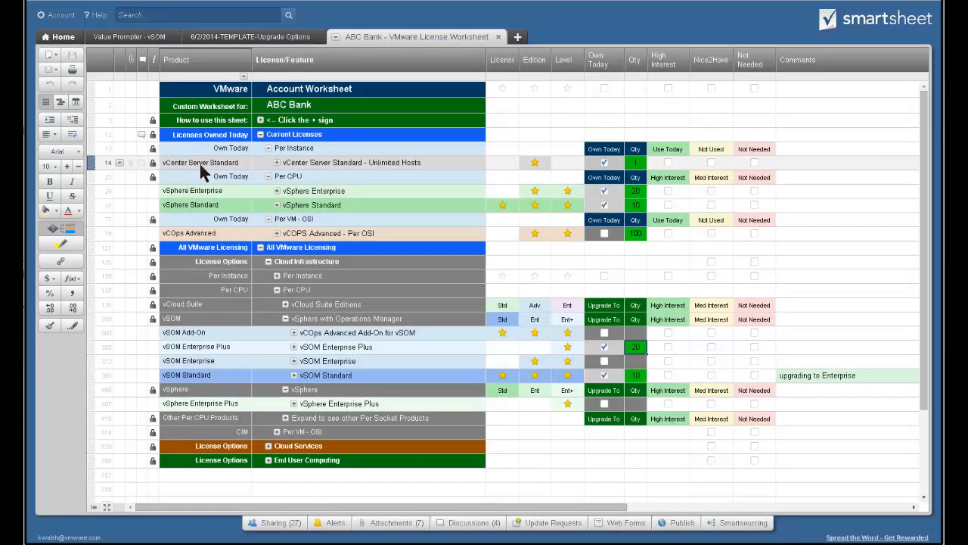